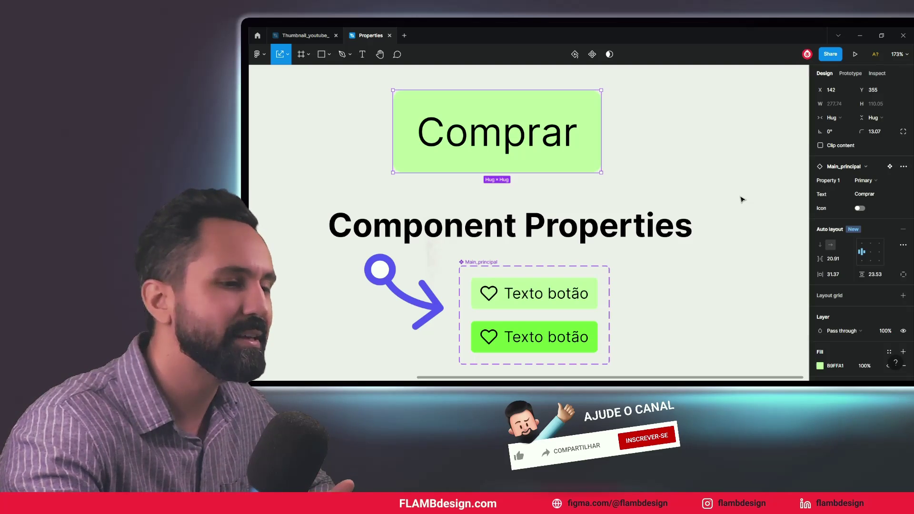
# - Switch the button to the Secondary variant and change its label to Curtir
pyautogui.click(874, 186)
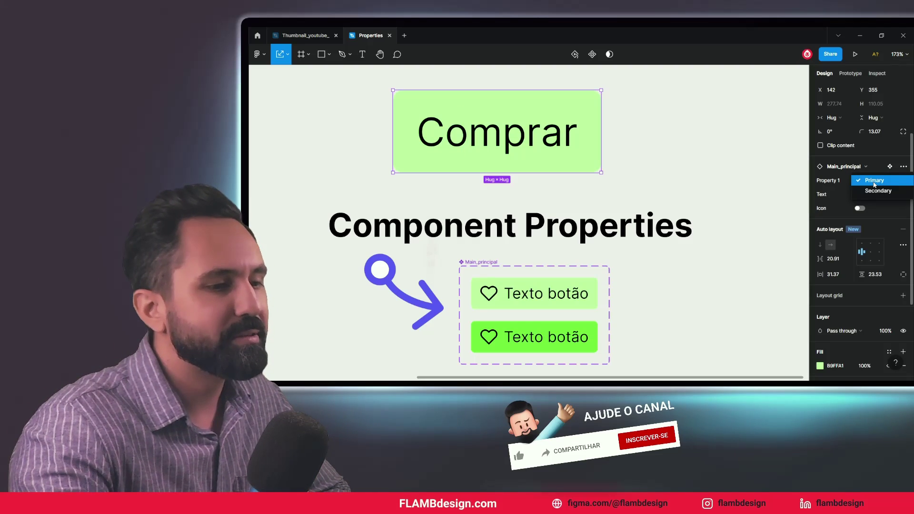
pyautogui.click(879, 191)
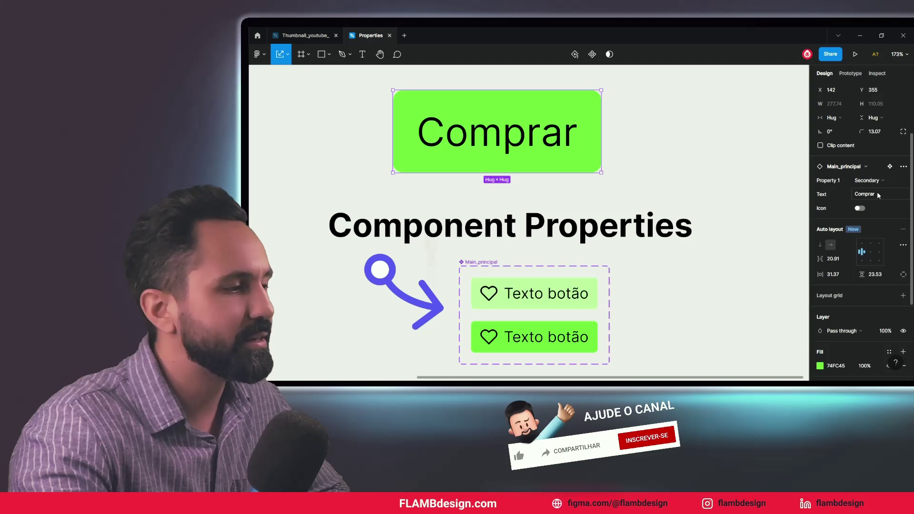
pyautogui.click(878, 194)
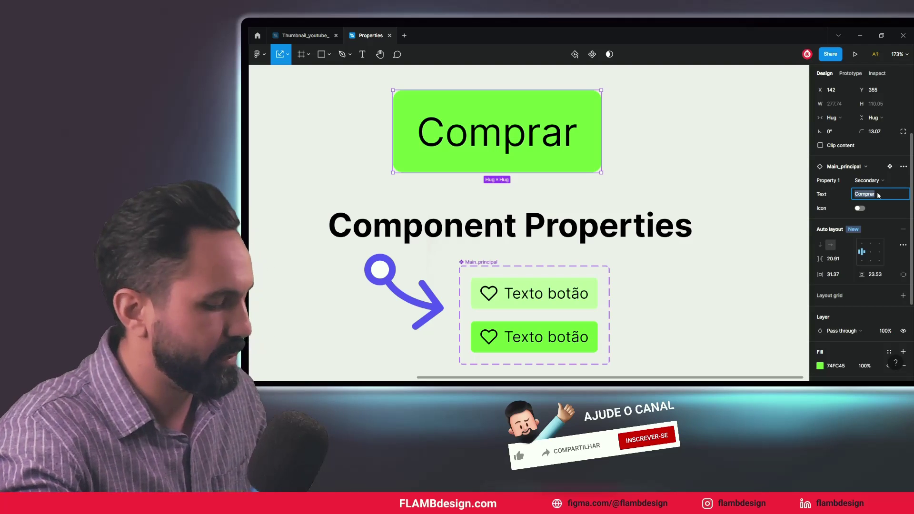
pyautogui.write('Curtir')
pyautogui.press('Return')
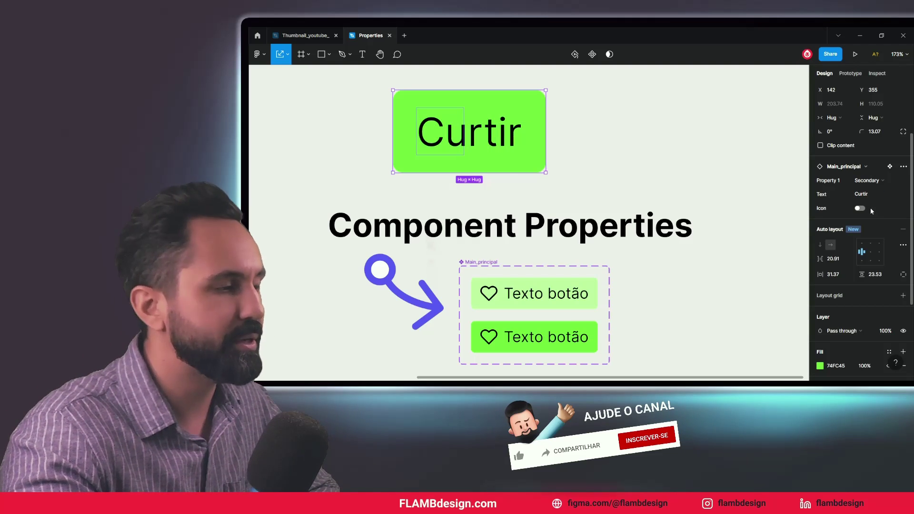
# - Turn on the button's icon and swap it to the heart
pyautogui.click(860, 209)
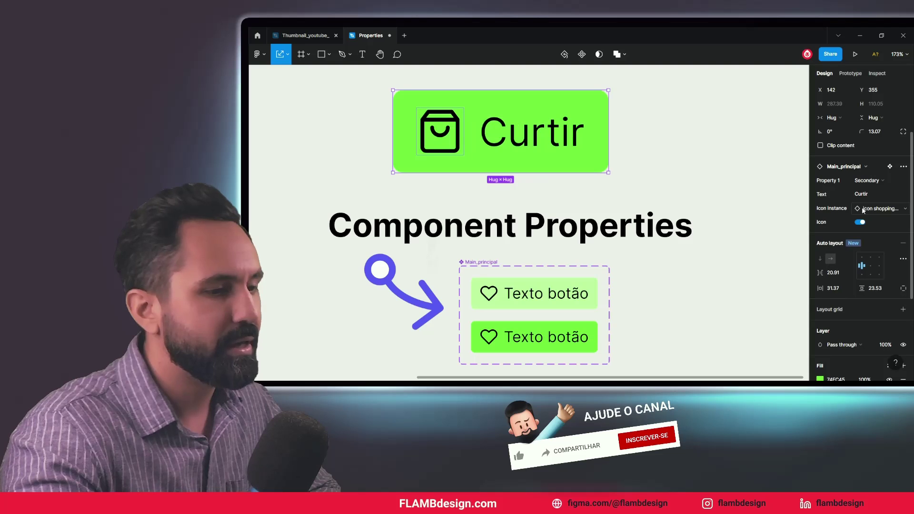
pyautogui.click(895, 211)
pyautogui.click(852, 270)
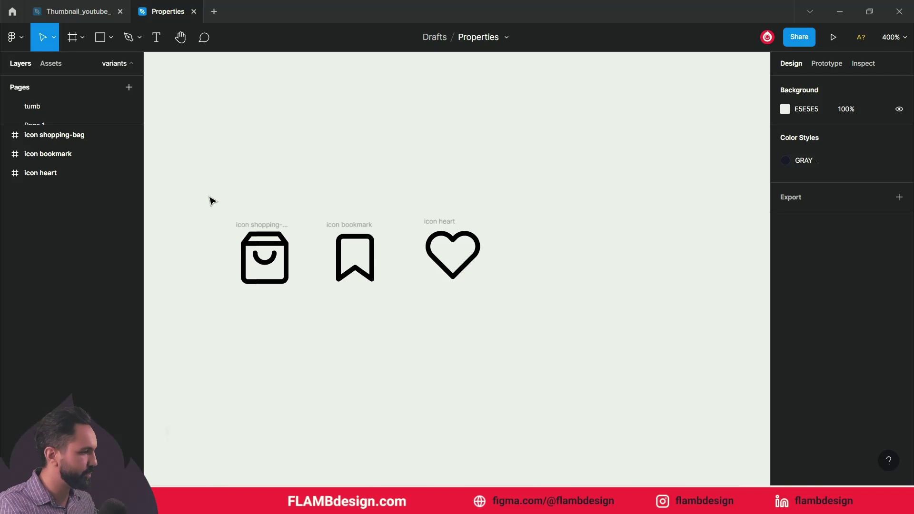
# - Turn the icon heart frame into a component
pyautogui.moveTo(210, 196); pyautogui.dragTo(504, 303)
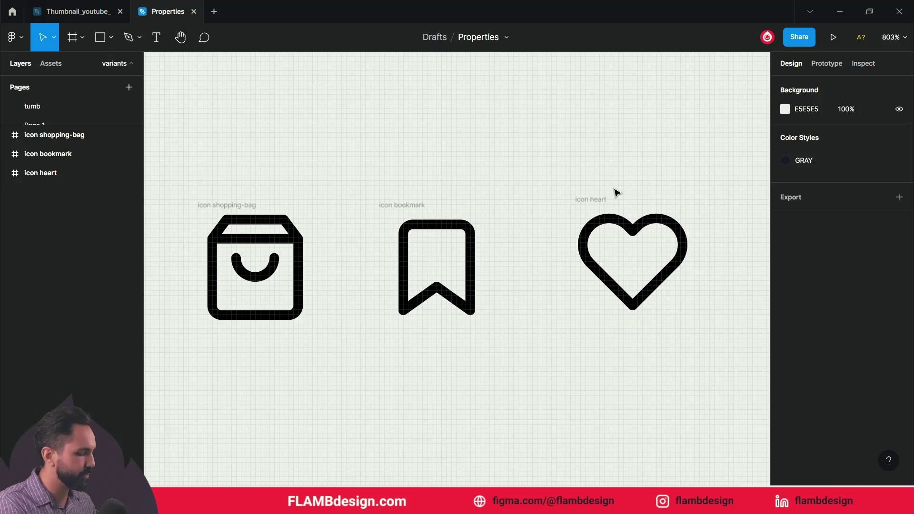
pyautogui.press('-')
pyautogui.press('-')
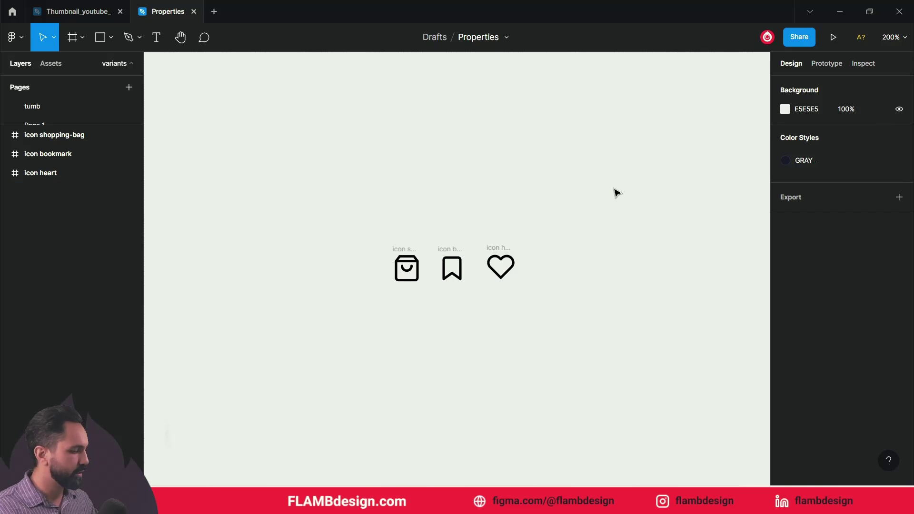
pyautogui.click(501, 262)
pyautogui.click(507, 241)
pyautogui.click(502, 252)
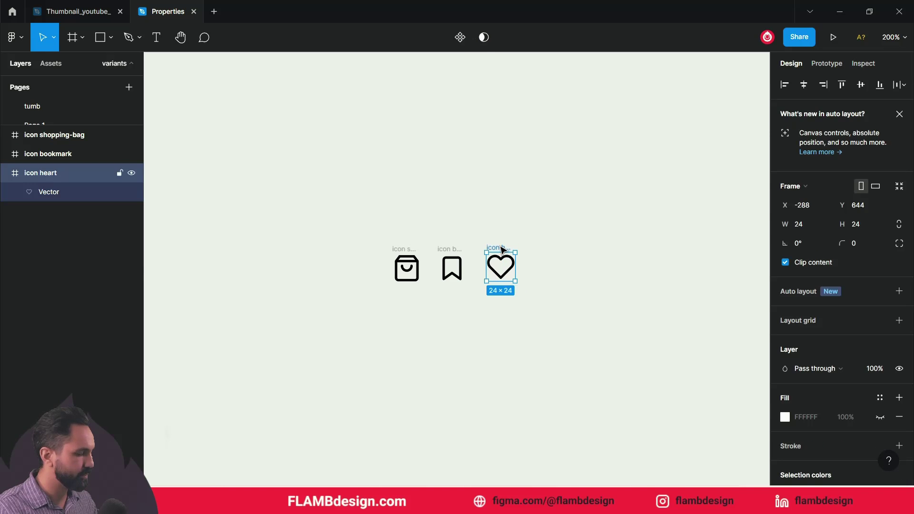
pyautogui.click(381, 230)
pyautogui.hscroll(3, 443, 194)
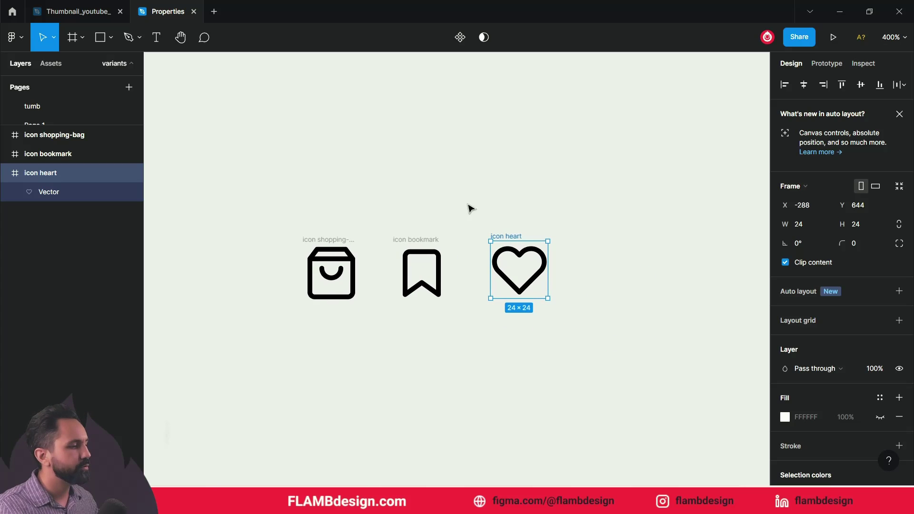
pyautogui.click(458, 42)
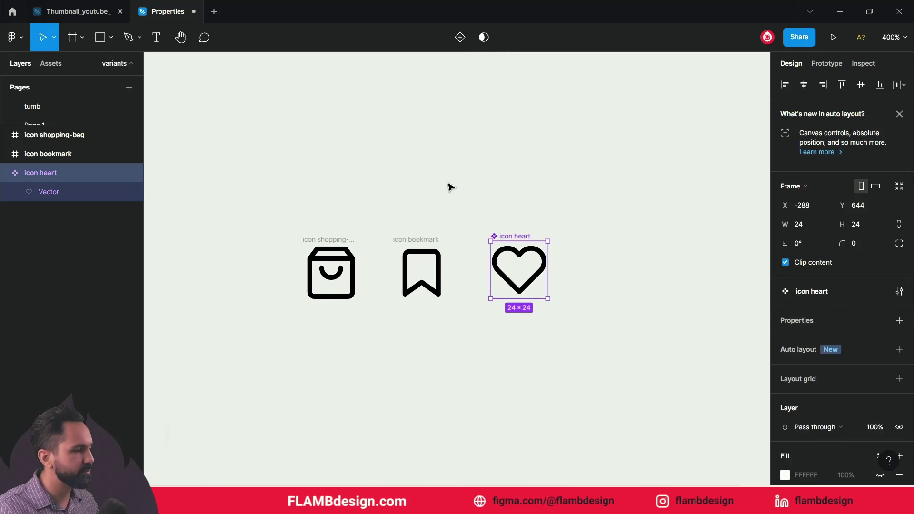
# - Convert the icon bookmark and icon shopping-bag frames into components with Ctrl+Alt+K
pyautogui.click(424, 240)
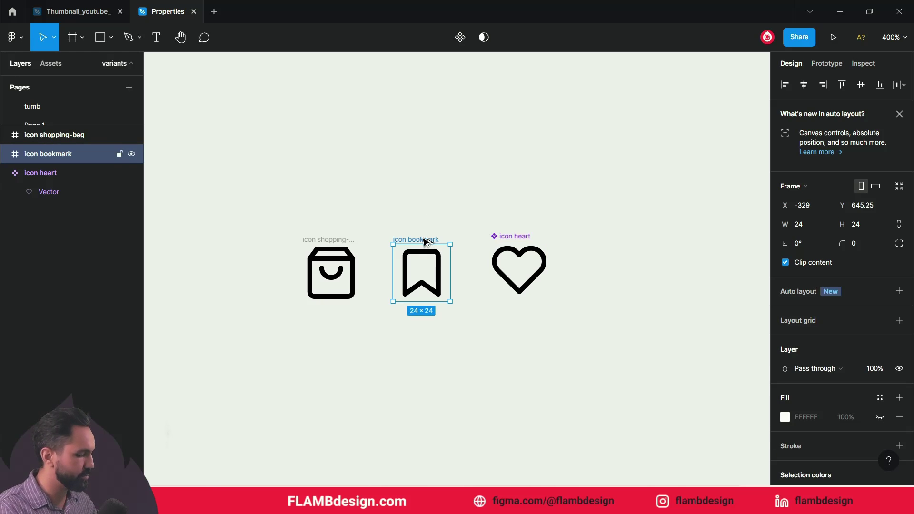
pyautogui.hotkey('ctrl', 'alt', 'k')
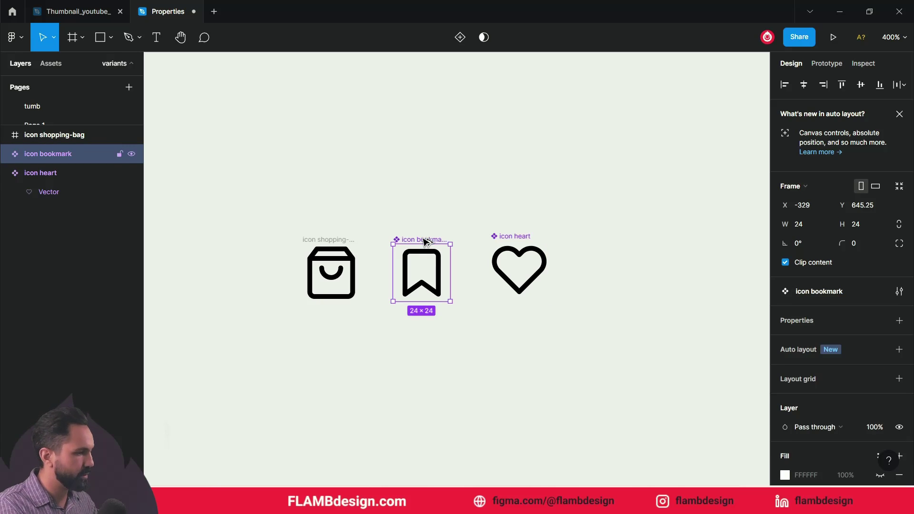
pyautogui.click(331, 239)
pyautogui.hotkey('ctrl', 'alt', 'k')
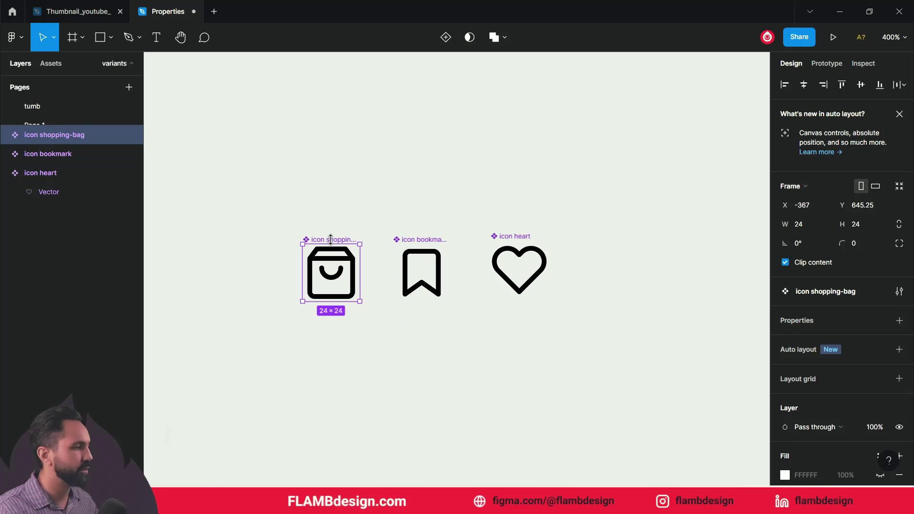
pyautogui.click(575, 377)
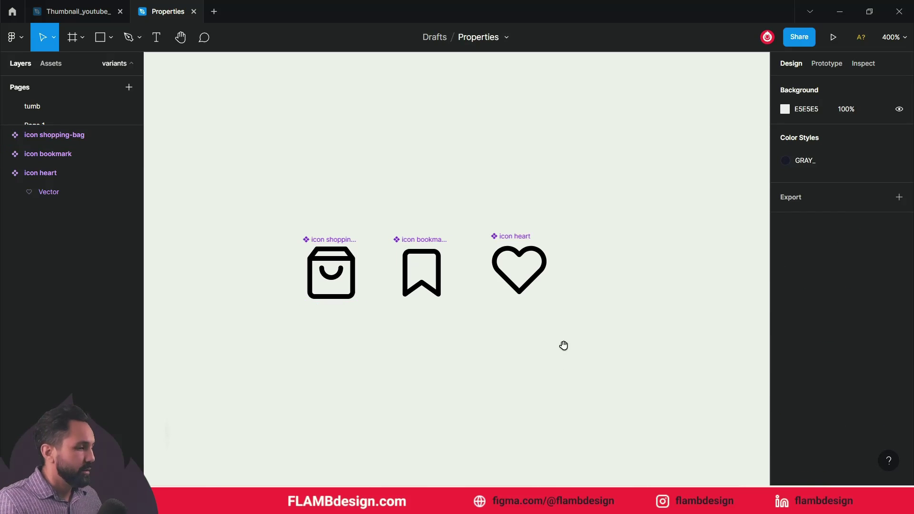
pyautogui.moveTo(562, 347); pyautogui.dragTo(506, 311)
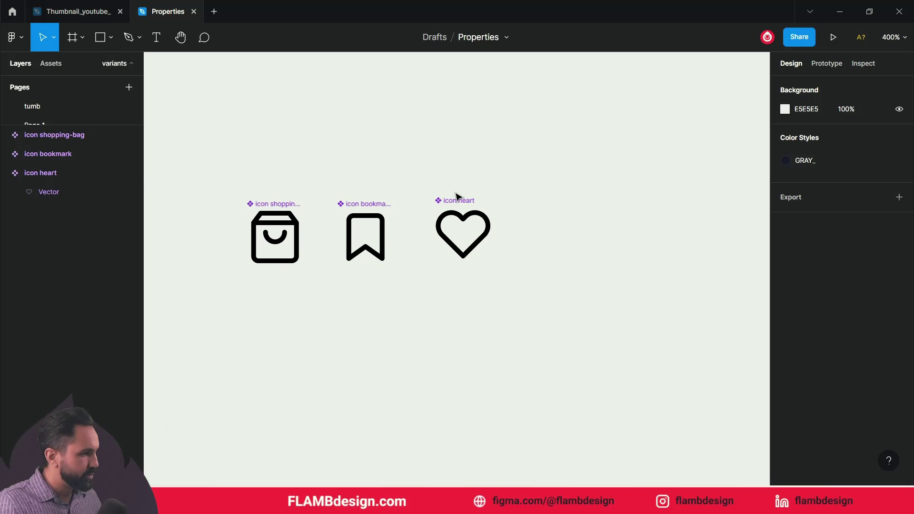
# - Select the icon heart frame, try an Alt-drag duplicate, then undo it
pyautogui.click(458, 202)
pyautogui.hotkey('shift', 'Tab')
pyautogui.press('Tab')
pyautogui.hotkey('shift', 'Tab')
pyautogui.press('Tab')
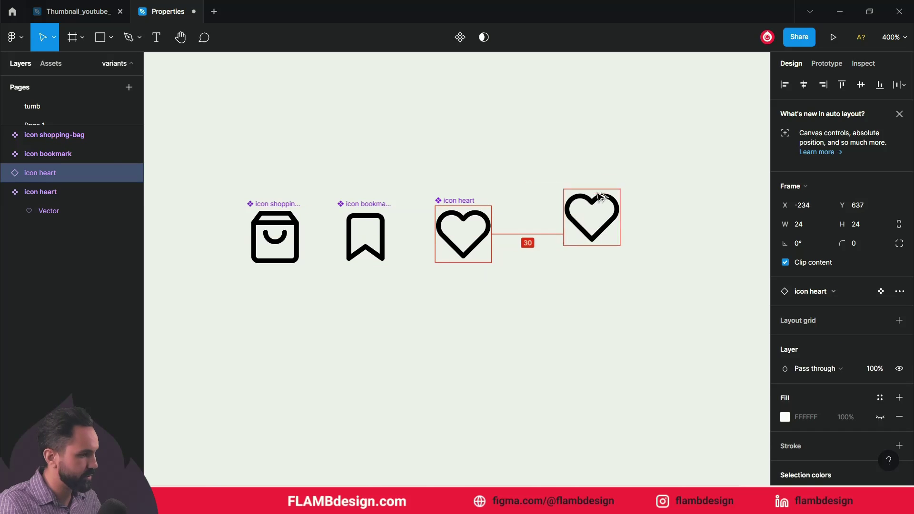
pyautogui.moveTo(470, 204); pyautogui.dragTo(566, 328)
pyautogui.moveTo(574, 253); pyautogui.dragTo(560, 239)
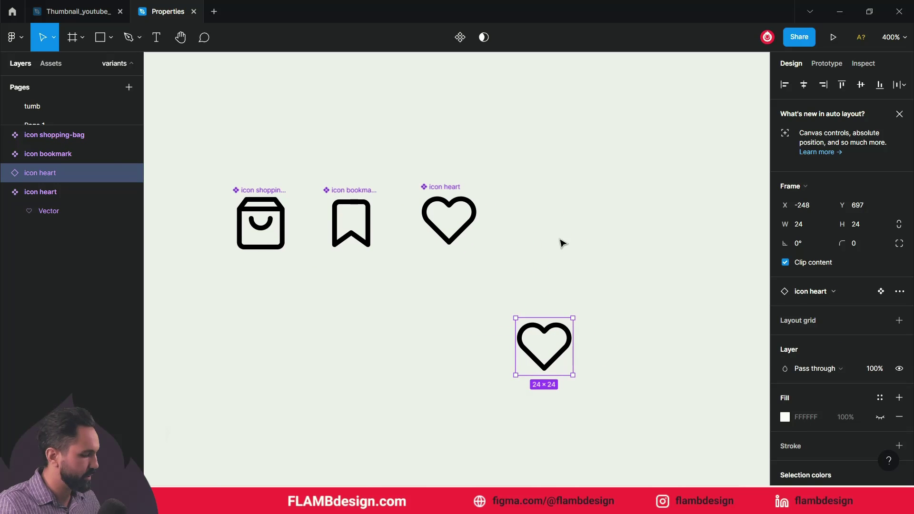
pyautogui.hotkey('ctrl', 'z')
# - Move the heart component down-right to X -268, Y 698, and start a text layer beside it
pyautogui.moveTo(443, 190); pyautogui.dragTo(491, 316)
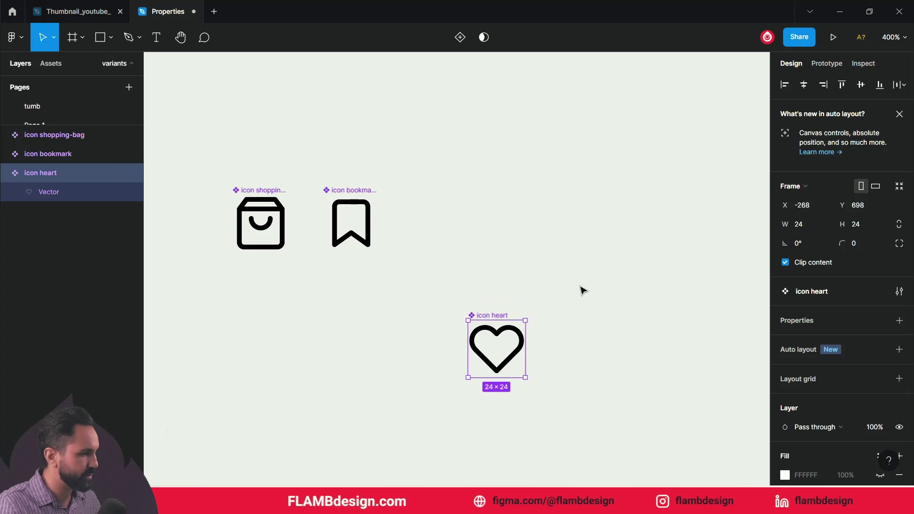
pyautogui.moveTo(581, 289); pyautogui.dragTo(548, 204)
pyautogui.click(525, 200)
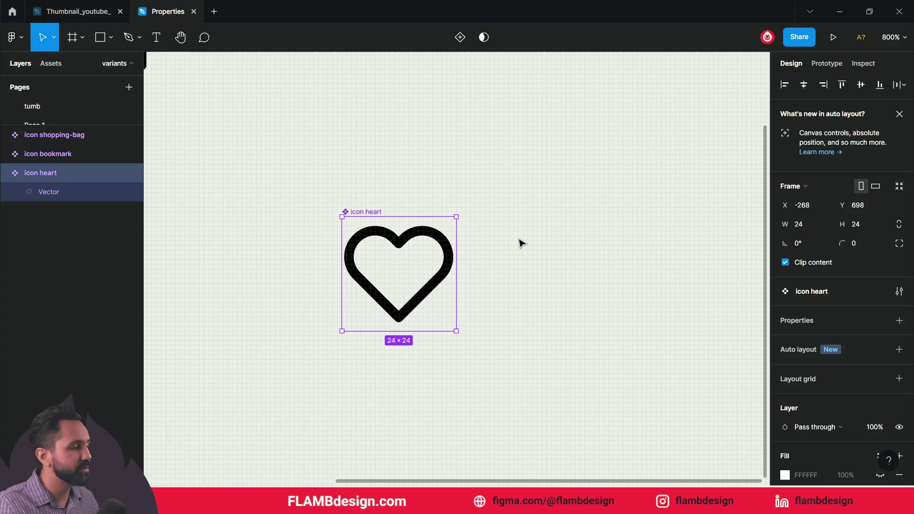
pyautogui.click(553, 264)
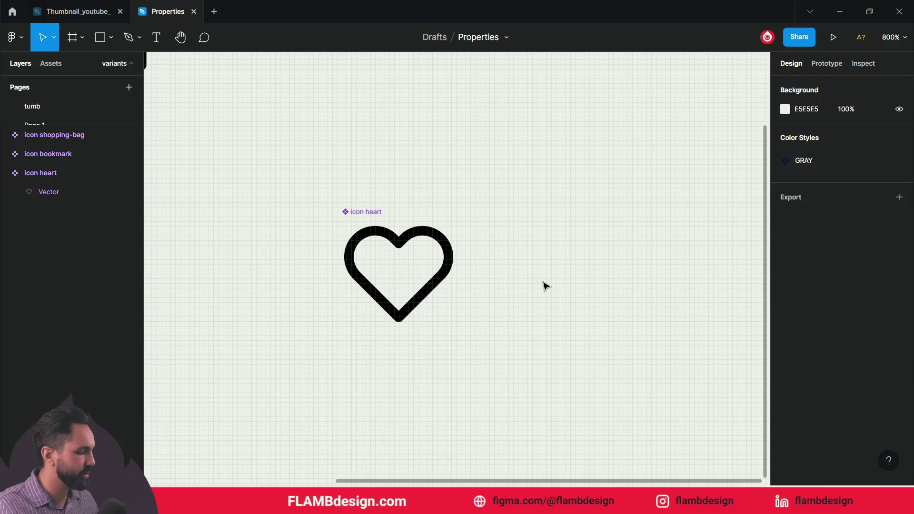
pyautogui.press('t')
pyautogui.click(501, 247)
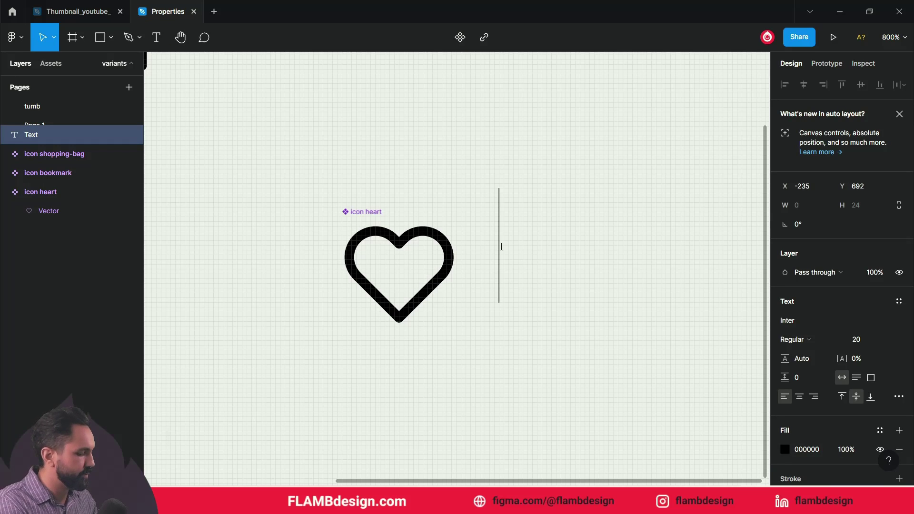
# - Type 'Texto botão' beside the heart and nudge it down to align with the icon
pyautogui.write('Te')
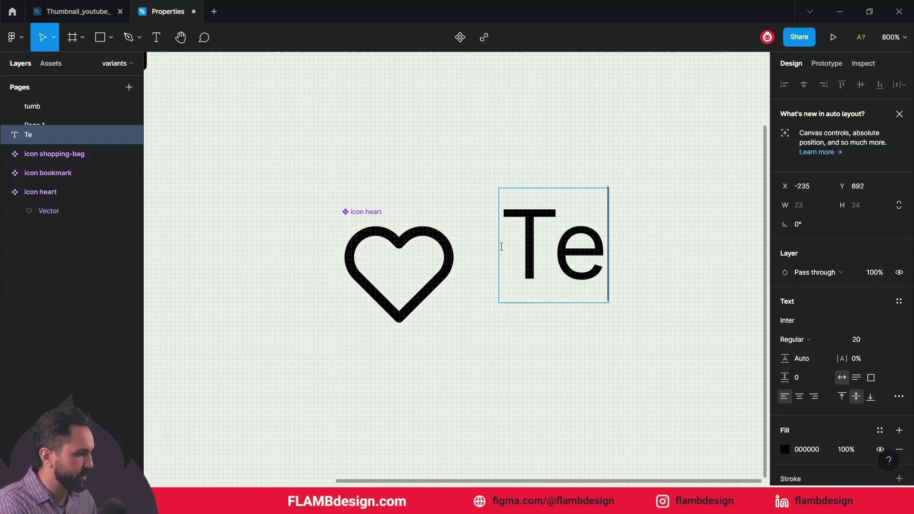
pyautogui.write('xto')
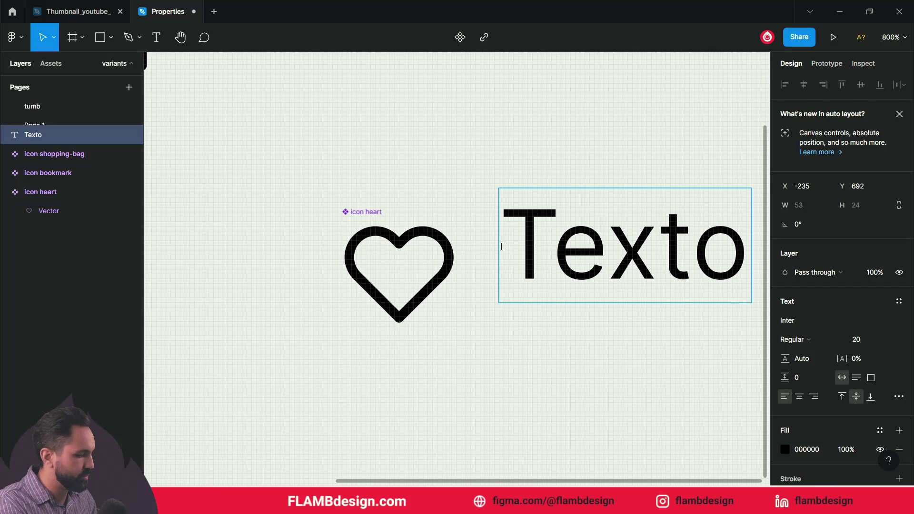
pyautogui.write(' bot')
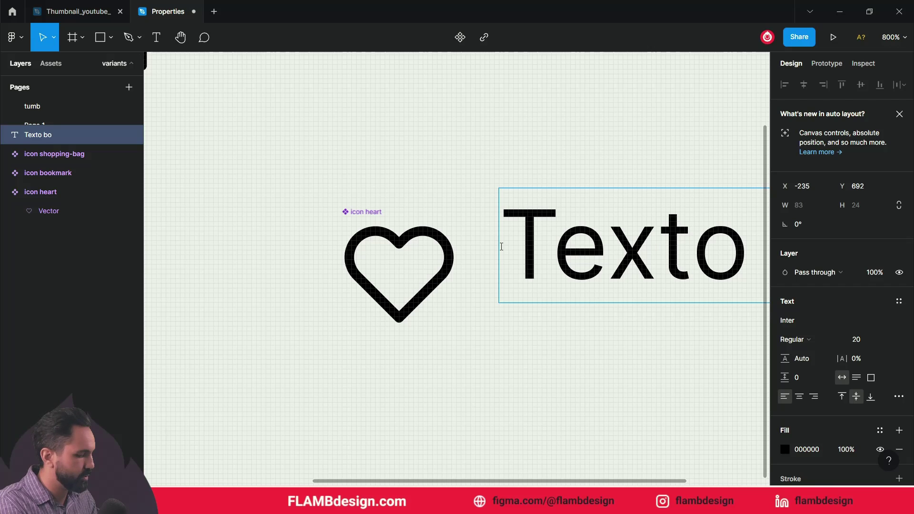
pyautogui.write('ão')
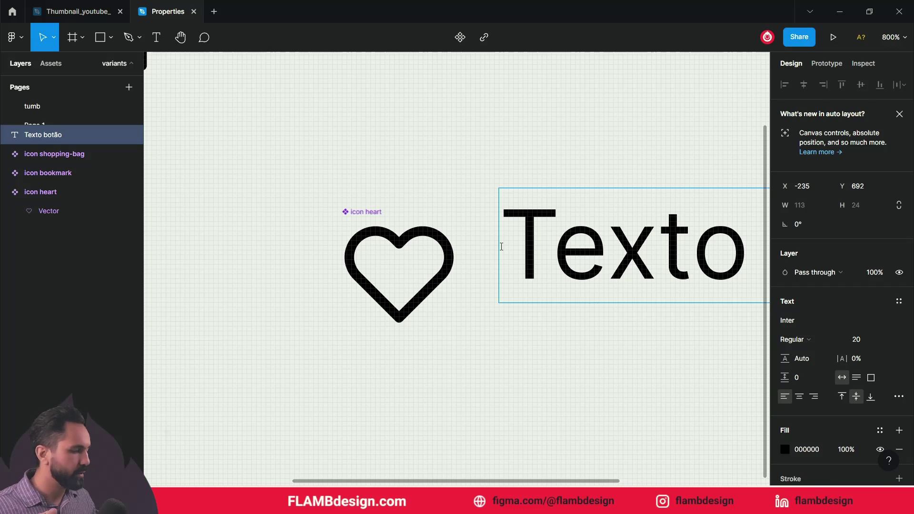
pyautogui.scroll(-5, 486, 316)
pyautogui.moveTo(484, 255); pyautogui.dragTo(405, 258)
pyautogui.moveTo(428, 298); pyautogui.dragTo(433, 302)
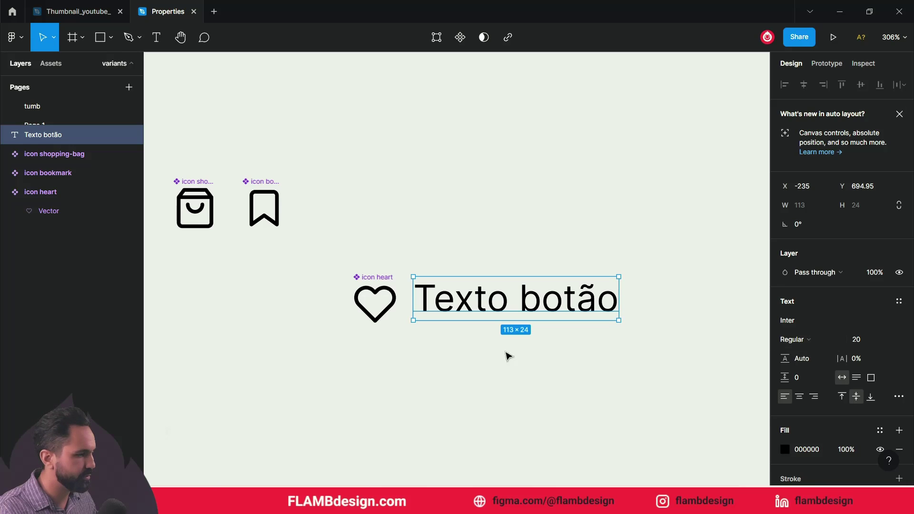
pyautogui.click(498, 388)
pyautogui.click(373, 278)
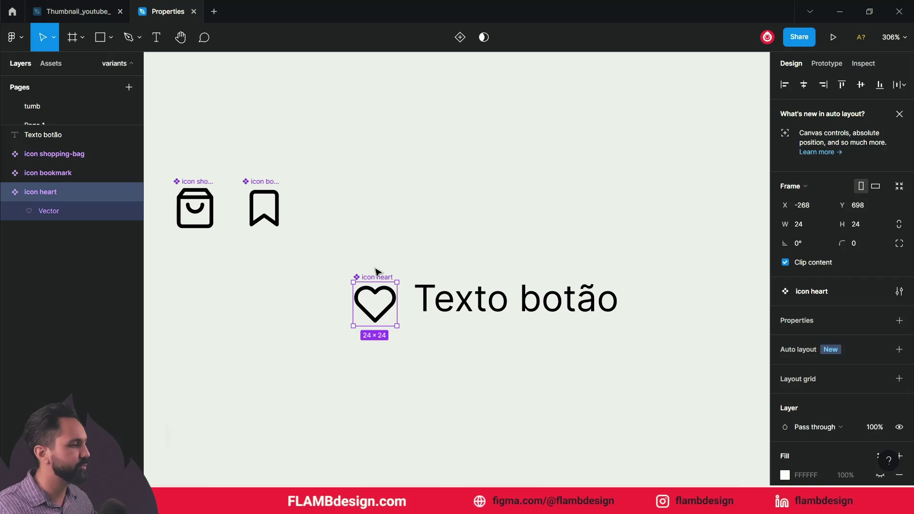
# - Wrap the heart and Texto botão text in a horizontal auto layout frame and adjust the gap
pyautogui.keyDown('shift'); pyautogui.click(468, 304); pyautogui.keyUp('shift')
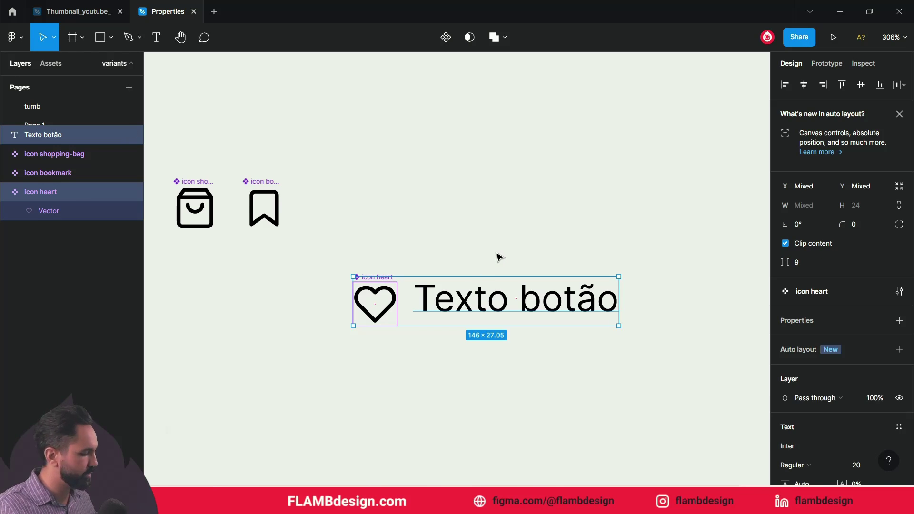
pyautogui.hotkey('shift', 'a')
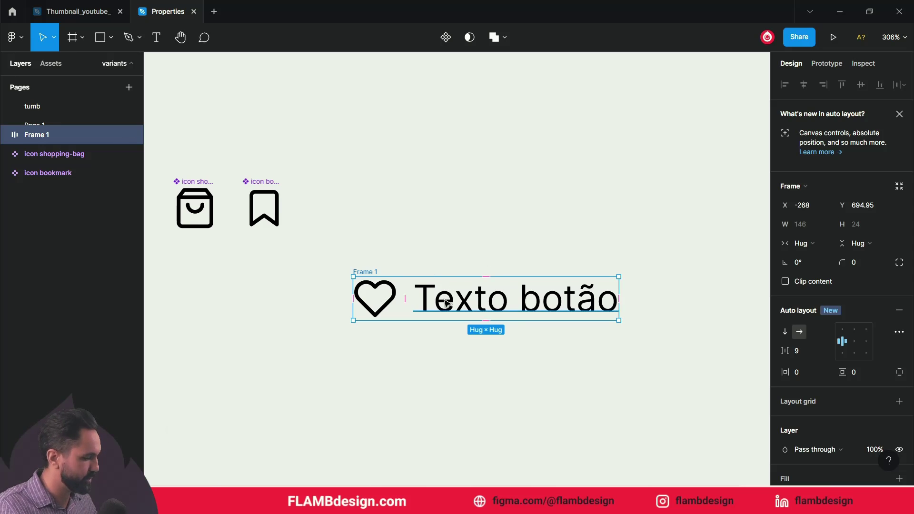
pyautogui.moveTo(408, 303); pyautogui.dragTo(408, 303)
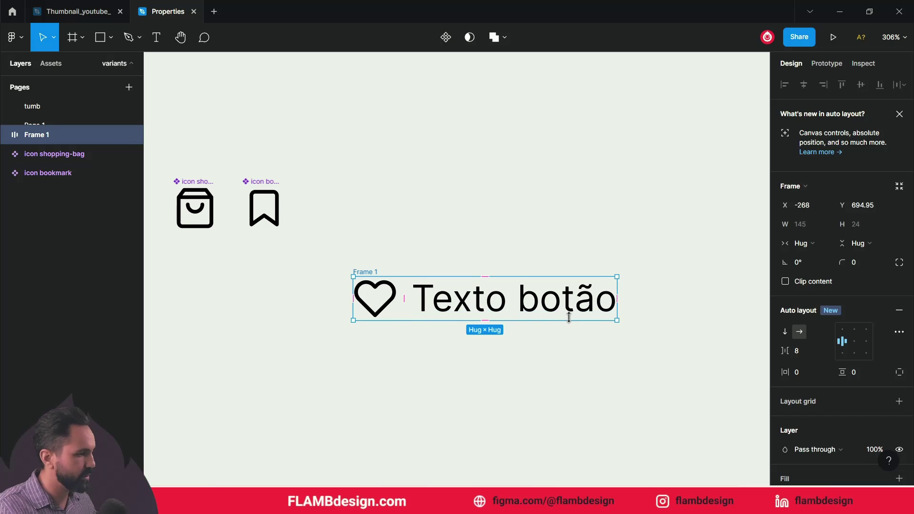
pyautogui.hscroll(2, 552, 339)
pyautogui.scroll(-2, 539, 314)
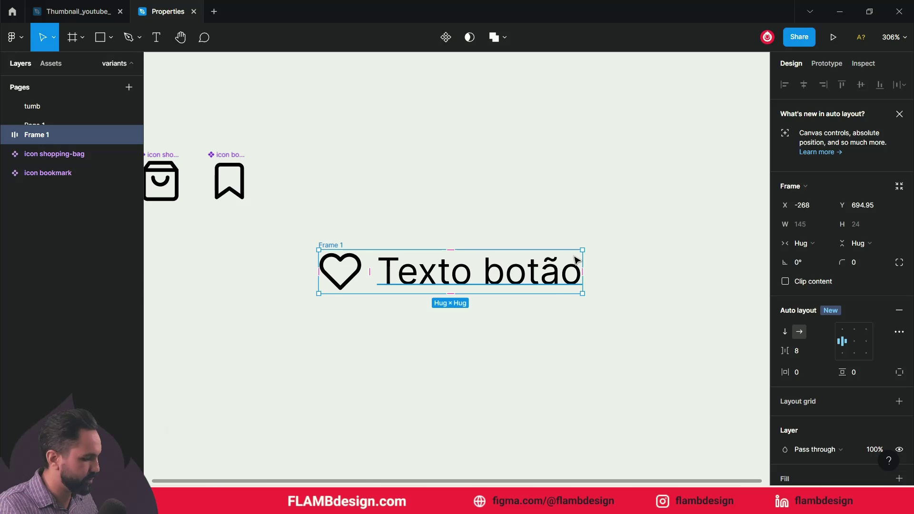
# - Measure the spacing and set Frame 1's padding to 9 on all sides
pyautogui.press('alt')
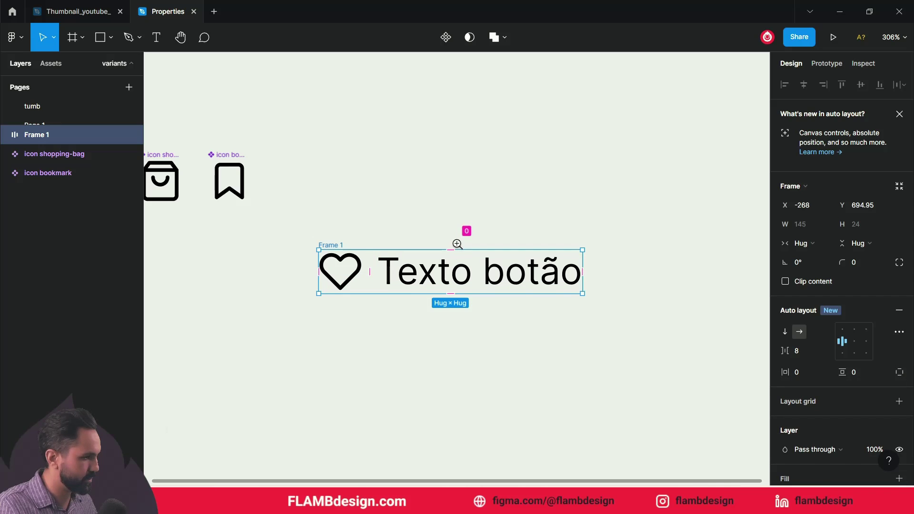
pyautogui.scroll(3, 457, 242)
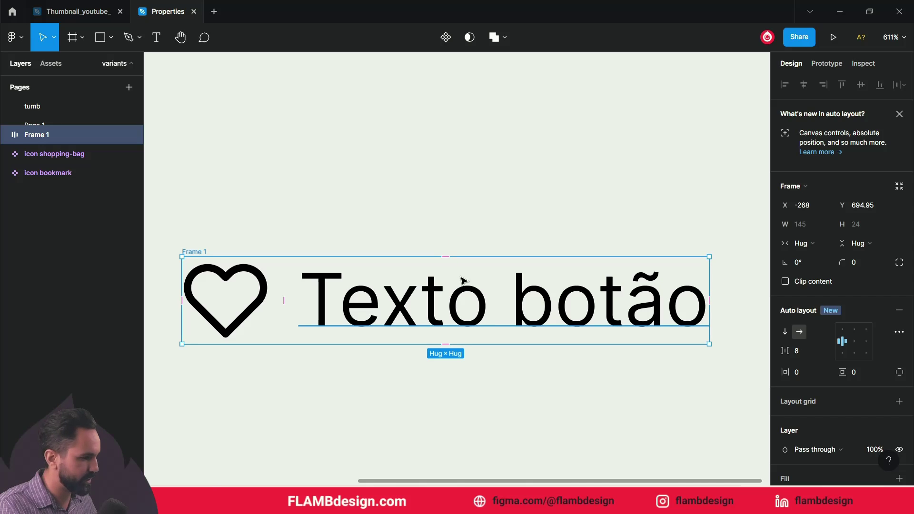
pyautogui.press('alt')
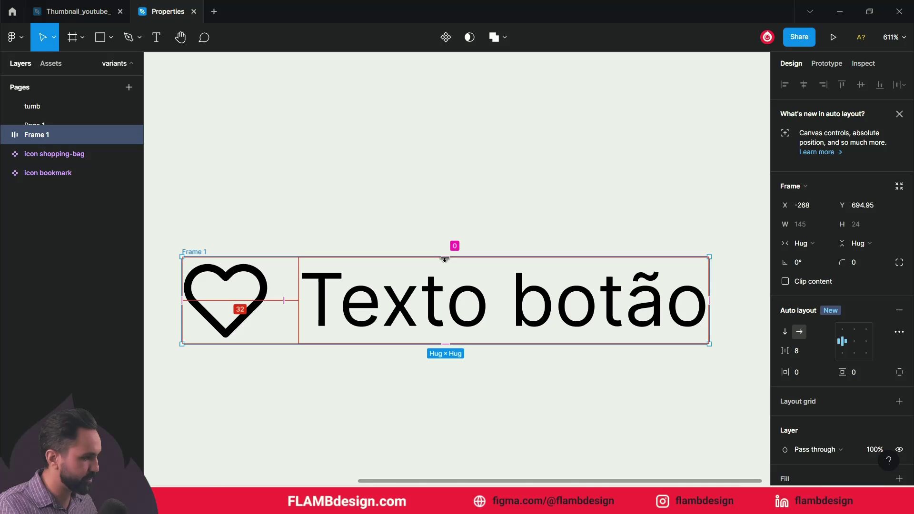
pyautogui.moveTo(445, 260); pyautogui.dragTo(468, 292)
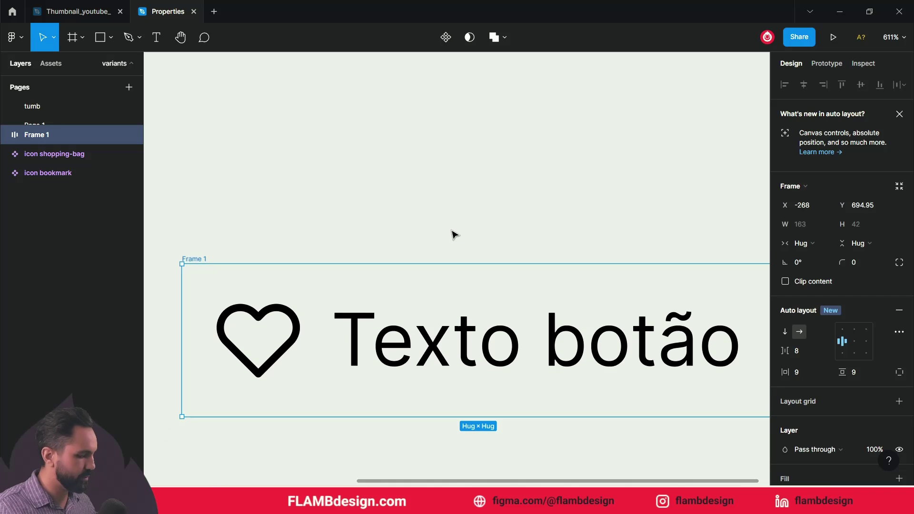
pyautogui.scroll(-2, 454, 234)
pyautogui.scroll(-2, 454, 234)
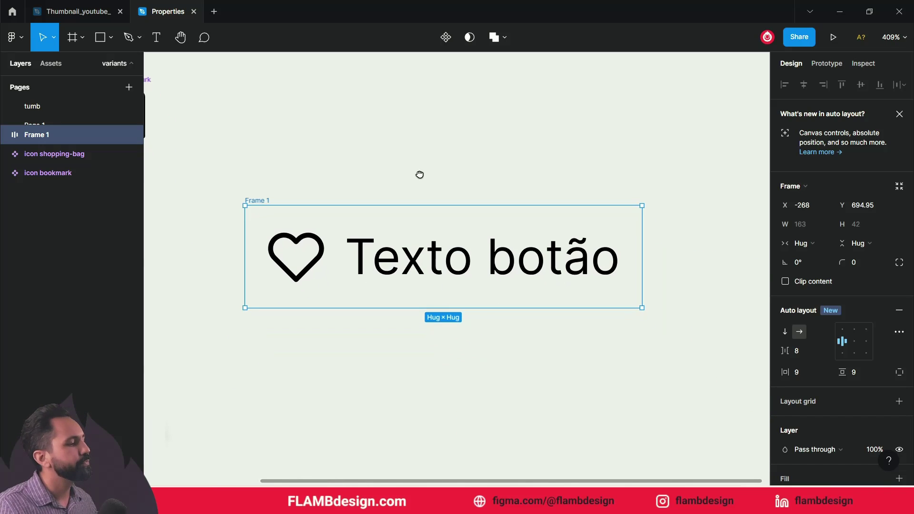
pyautogui.scroll(-1, 867, 356)
pyautogui.scroll(-3, 867, 353)
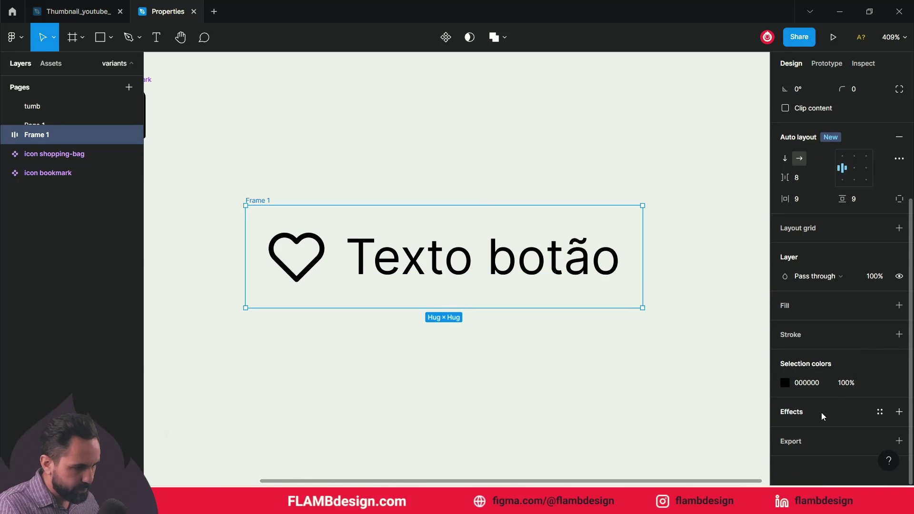
# - Give Frame 1 a light green B9FFA1 fill
pyautogui.click(899, 308)
pyautogui.click(785, 325)
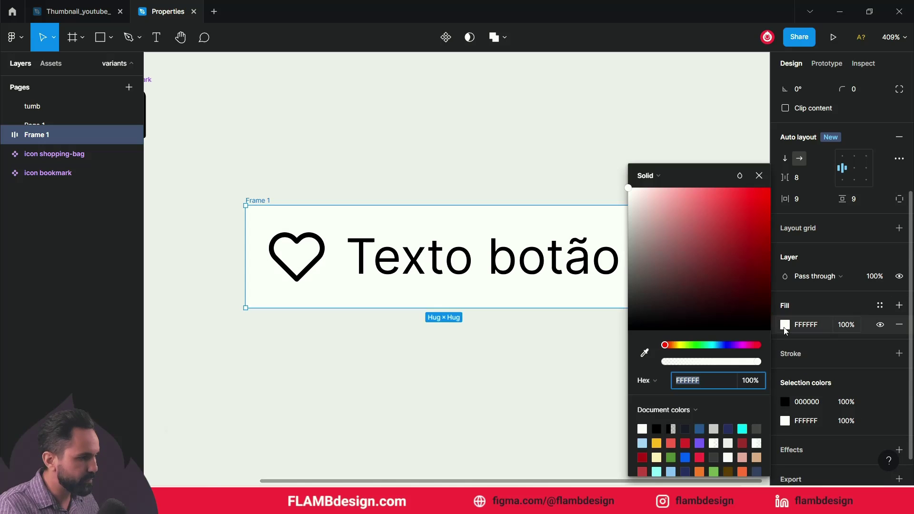
pyautogui.click(701, 346)
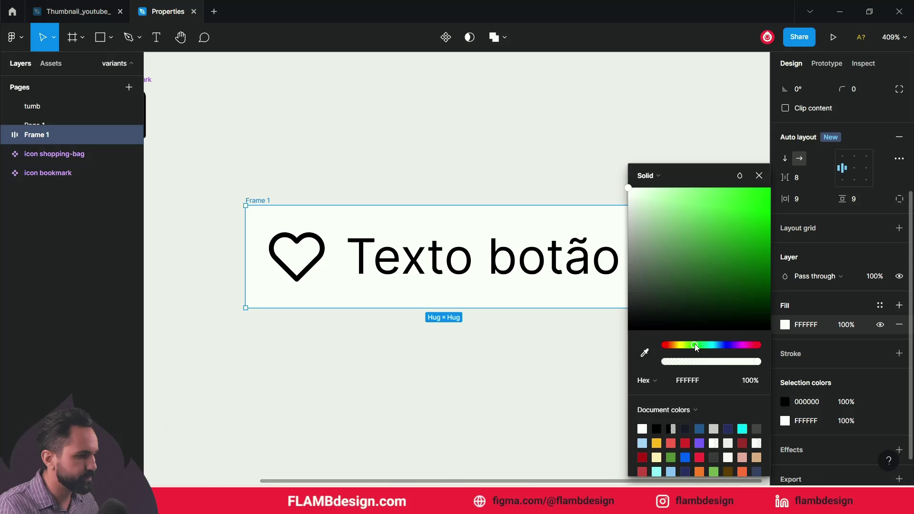
pyautogui.moveTo(696, 348); pyautogui.dragTo(694, 348)
pyautogui.moveTo(696, 216)
pyautogui.mouseDown()
pyautogui.moveTo(690, 188)
pyautogui.moveTo(683, 193)
pyautogui.mouseUp()
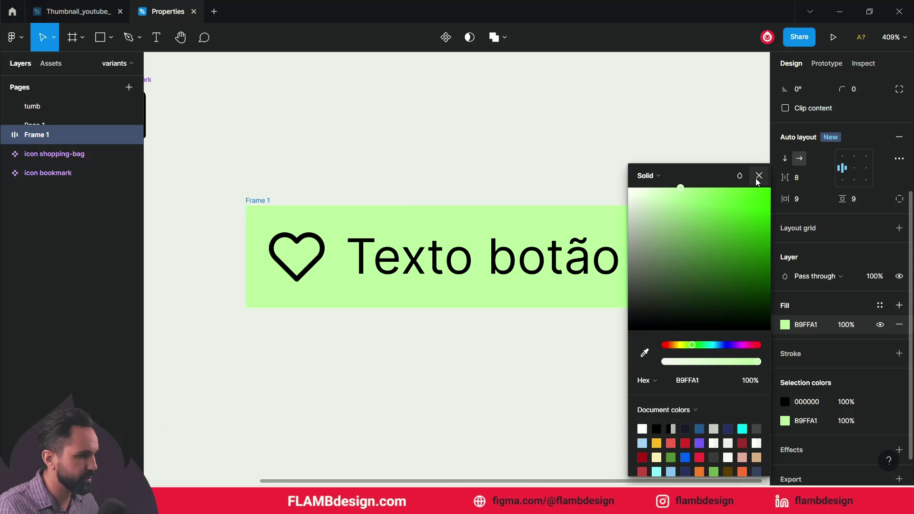
pyautogui.click(759, 175)
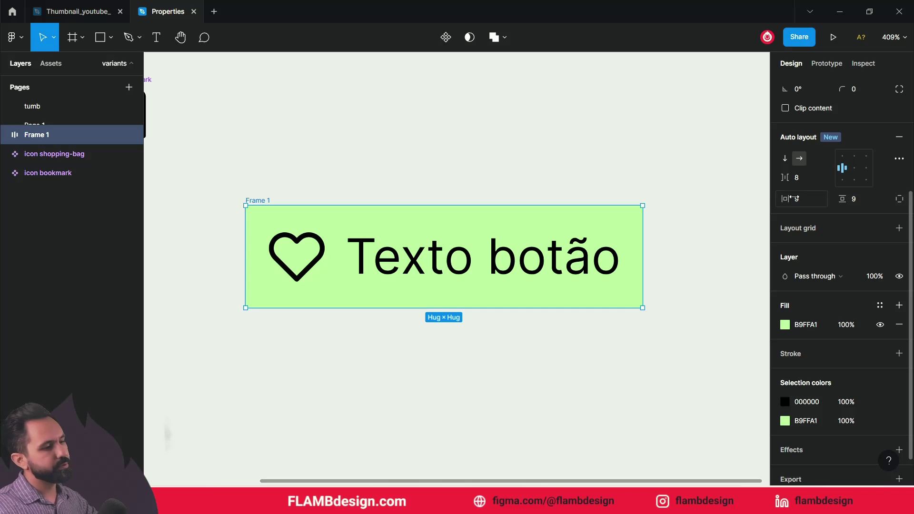
# - Round Frame 1's corners to a radius of 5
pyautogui.scroll(1, 850, 248)
pyautogui.scroll(3, 850, 247)
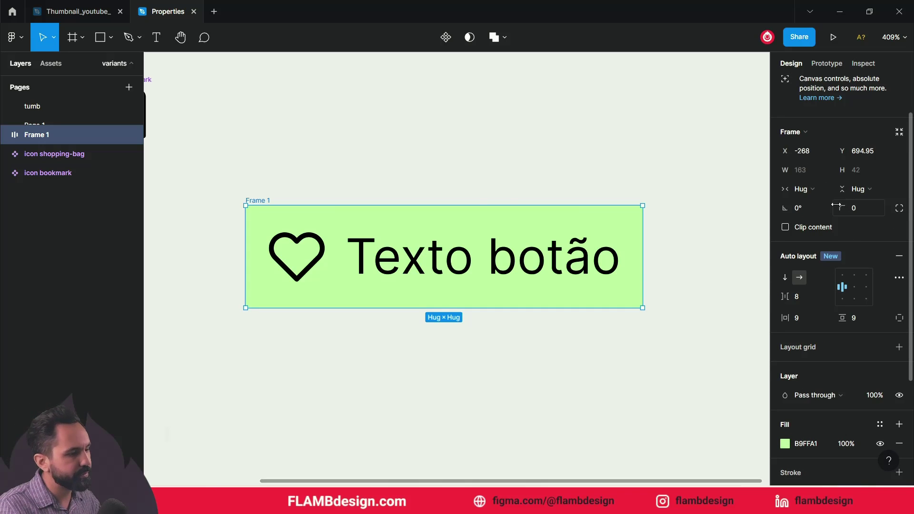
pyautogui.click(257, 192)
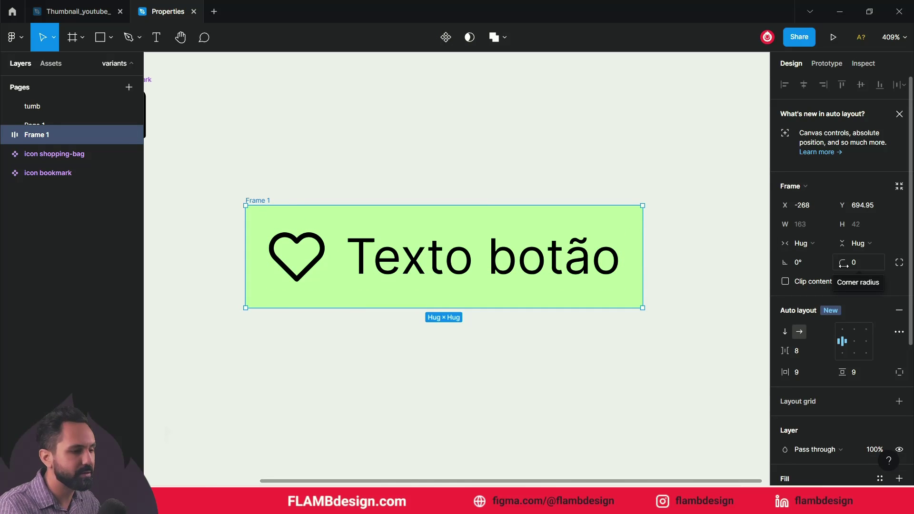
pyautogui.moveTo(844, 265); pyautogui.dragTo(906, 269)
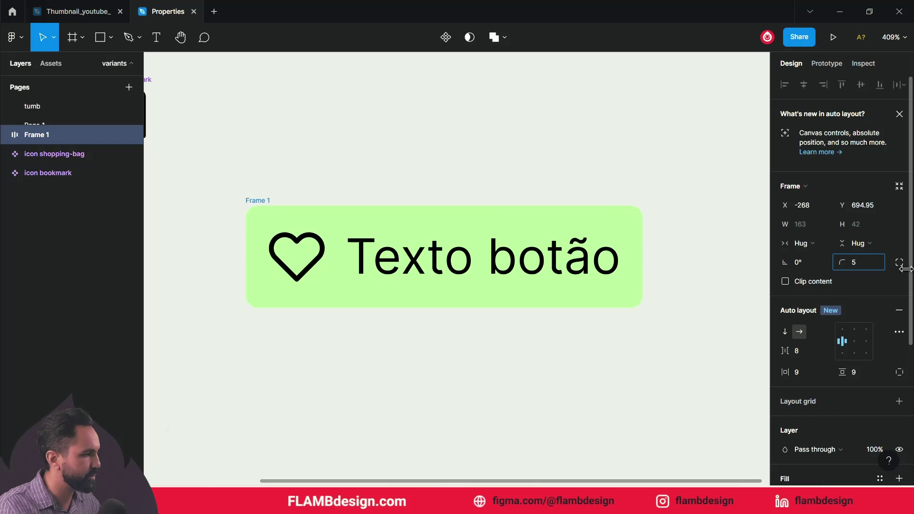
pyautogui.click(707, 196)
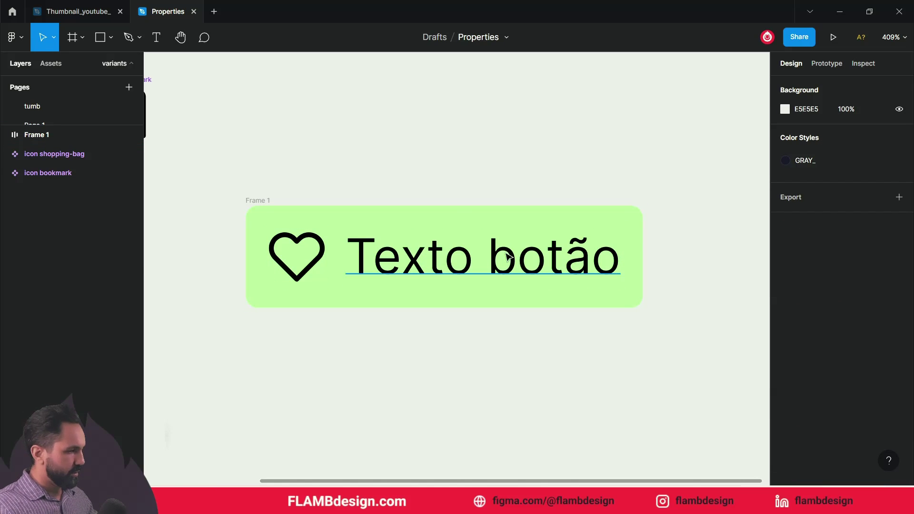
# - Set Frame 1's left and right padding to 12, making it 169 wide, then make it a component
pyautogui.click(628, 257)
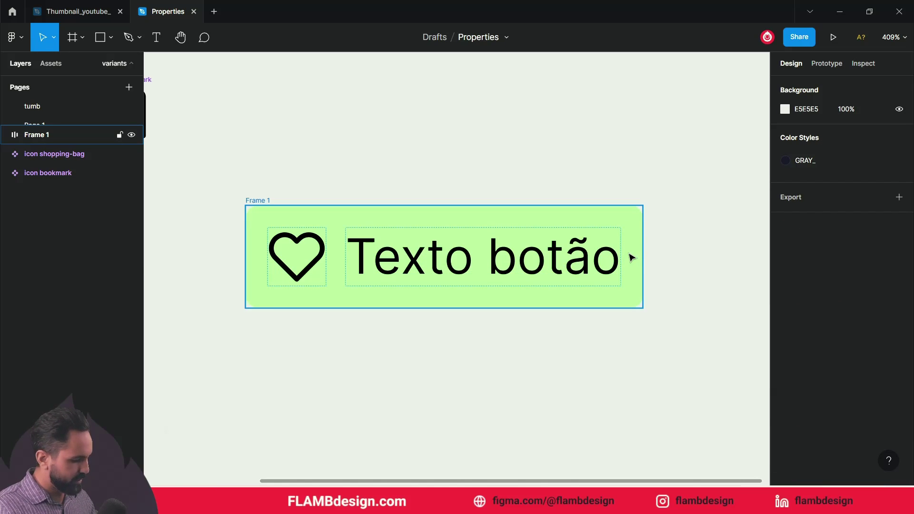
pyautogui.click(632, 258)
pyautogui.click(633, 255)
pyautogui.moveTo(636, 255); pyautogui.dragTo(662, 264)
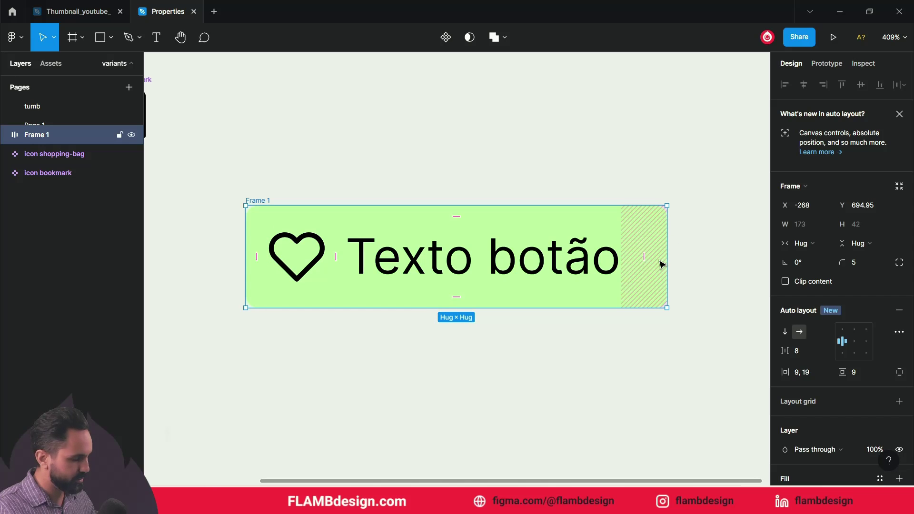
pyautogui.hotkey('ctrl', 'z')
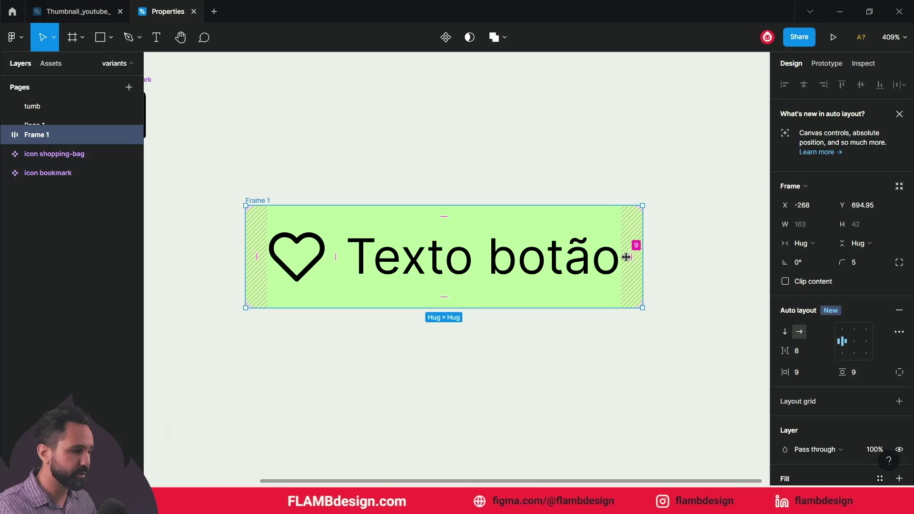
pyautogui.moveTo(632, 255); pyautogui.dragTo(649, 258)
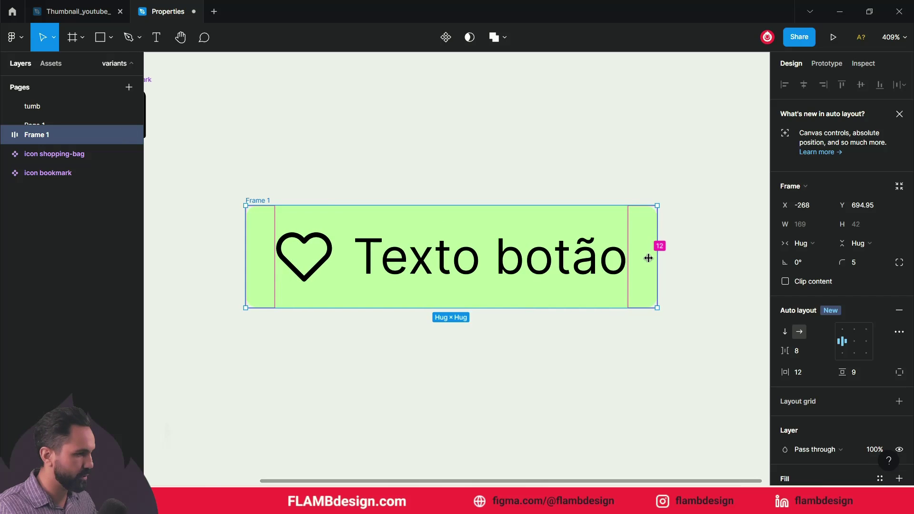
pyautogui.click(539, 147)
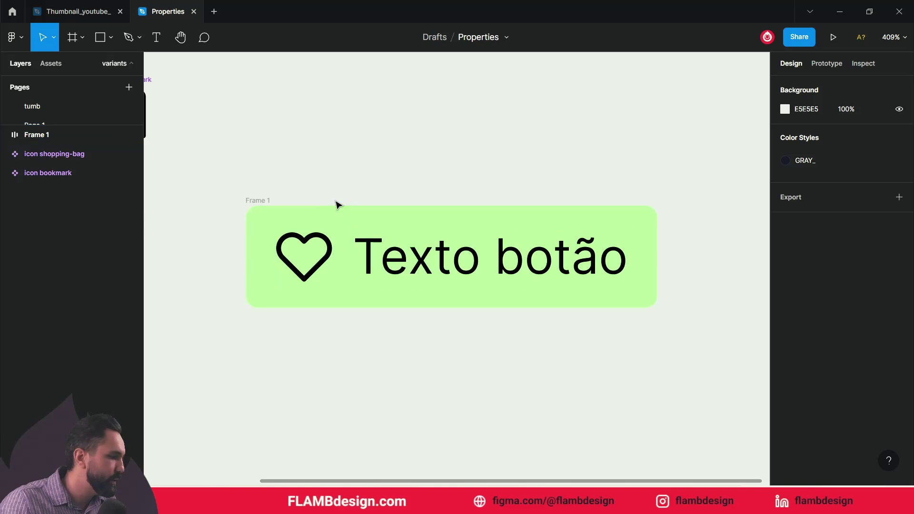
pyautogui.click(258, 202)
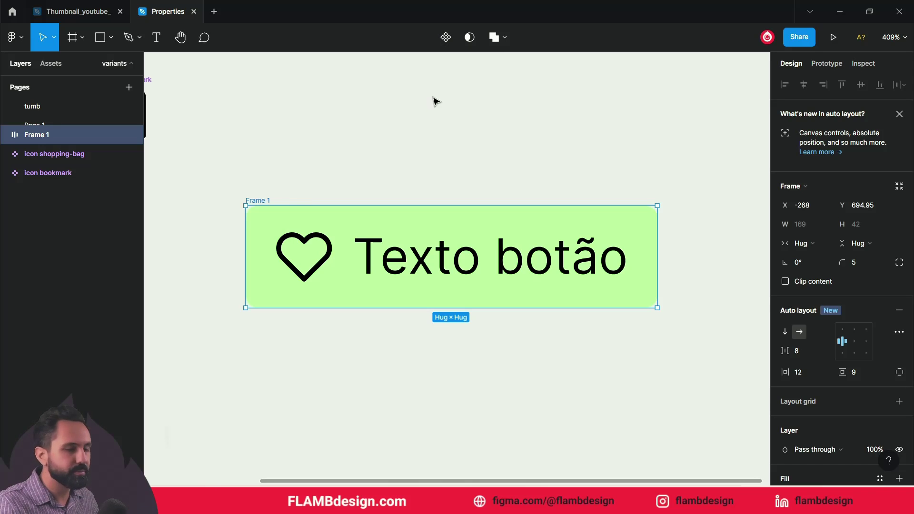
pyautogui.click(446, 43)
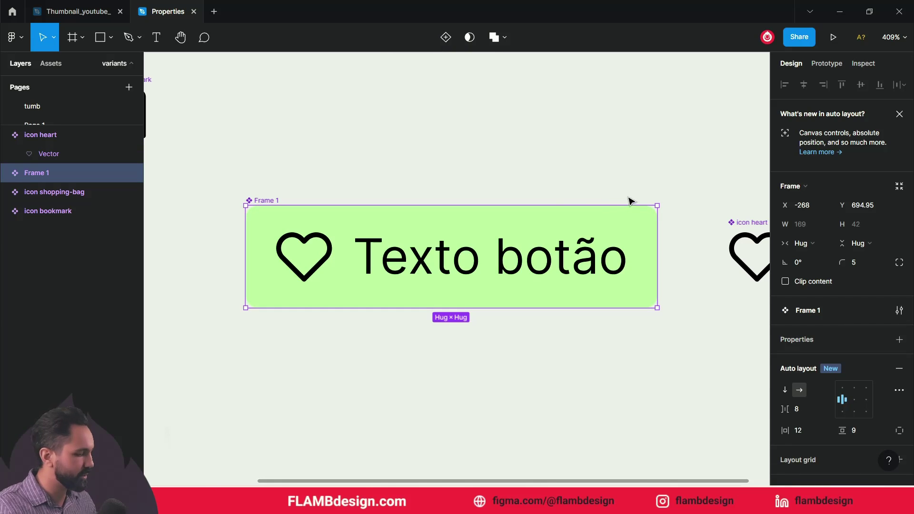
# - Expose the button's heart icon as an instance swap property named Icon Instance
pyautogui.scroll(1, 591, 200)
pyautogui.scroll(-5, 587, 195)
pyautogui.scroll(3, 587, 196)
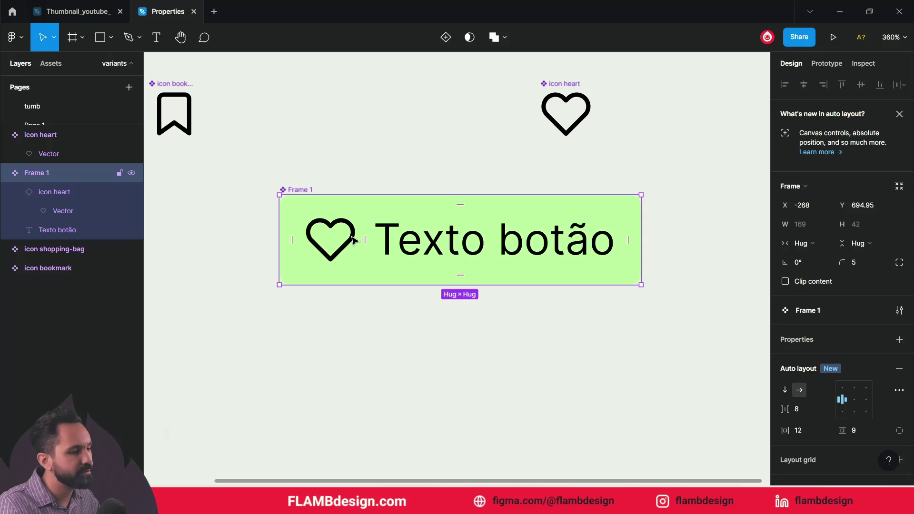
pyautogui.click(347, 239)
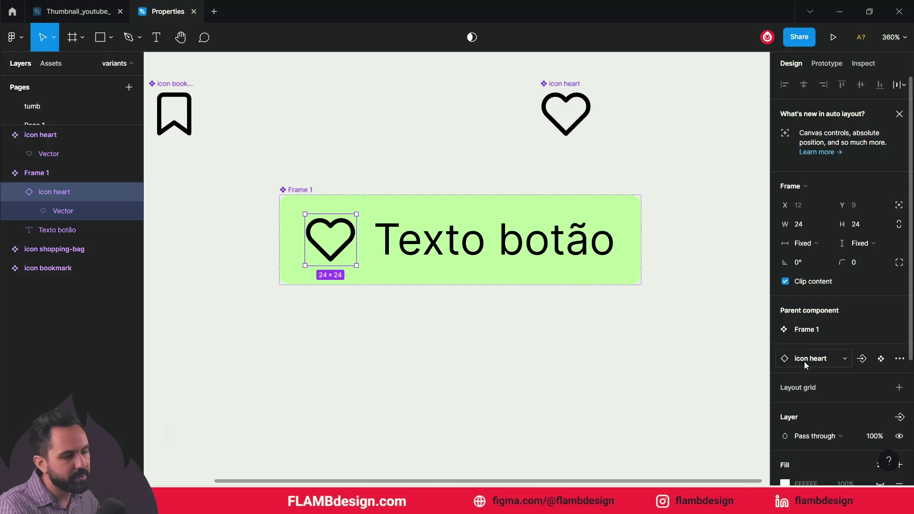
pyautogui.click(862, 359)
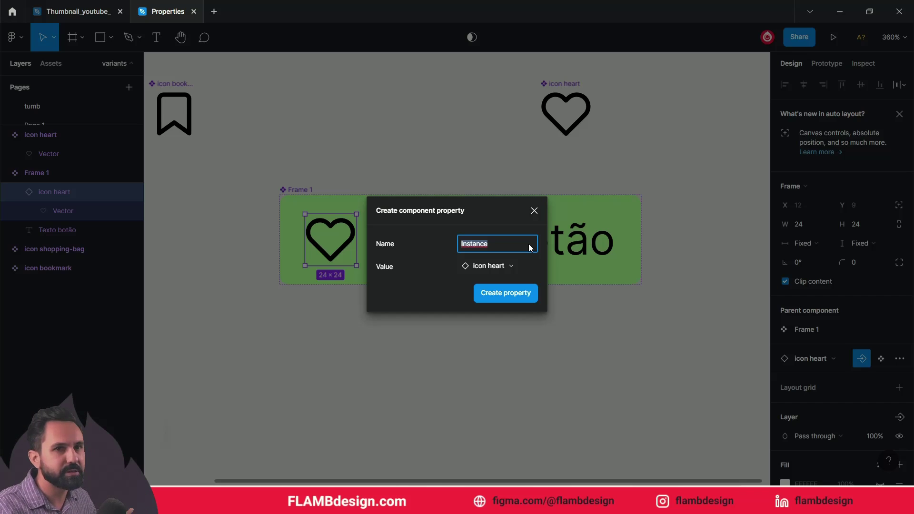
pyautogui.click(460, 248)
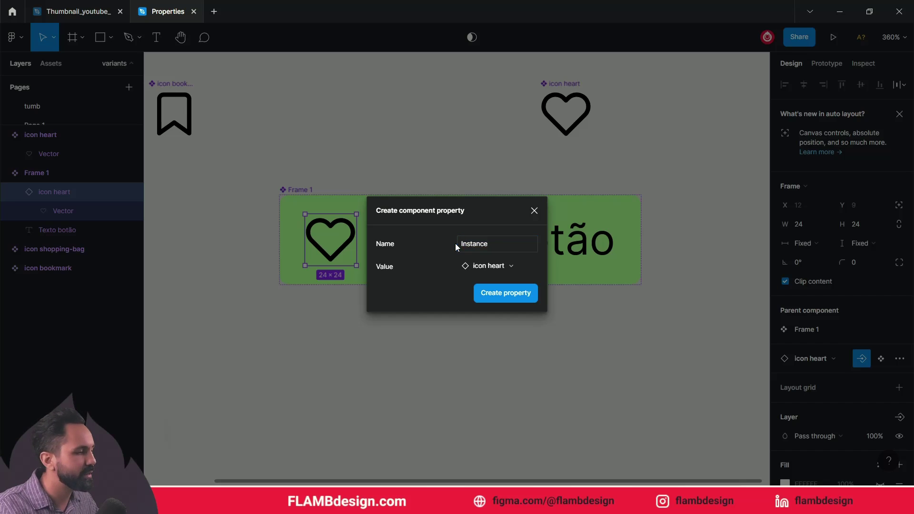
pyautogui.doubleClick(460, 248)
pyautogui.click(462, 249)
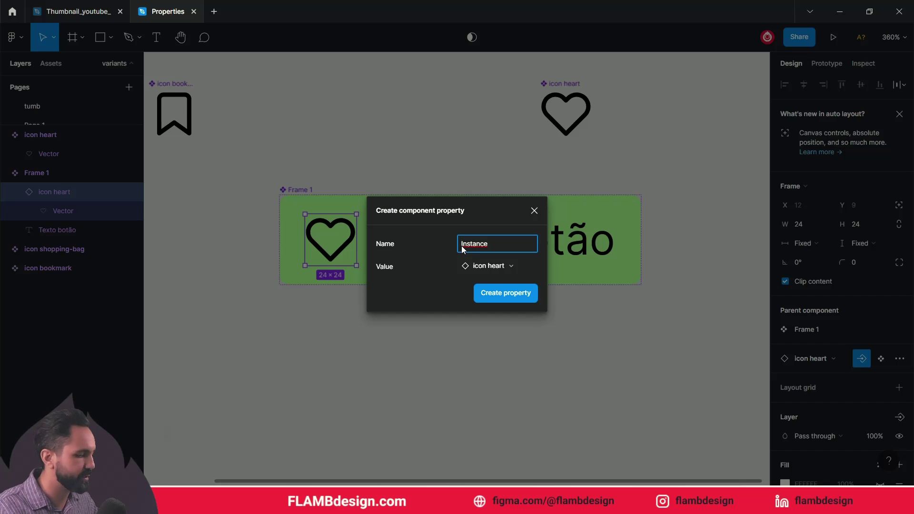
pyautogui.write('Icon')
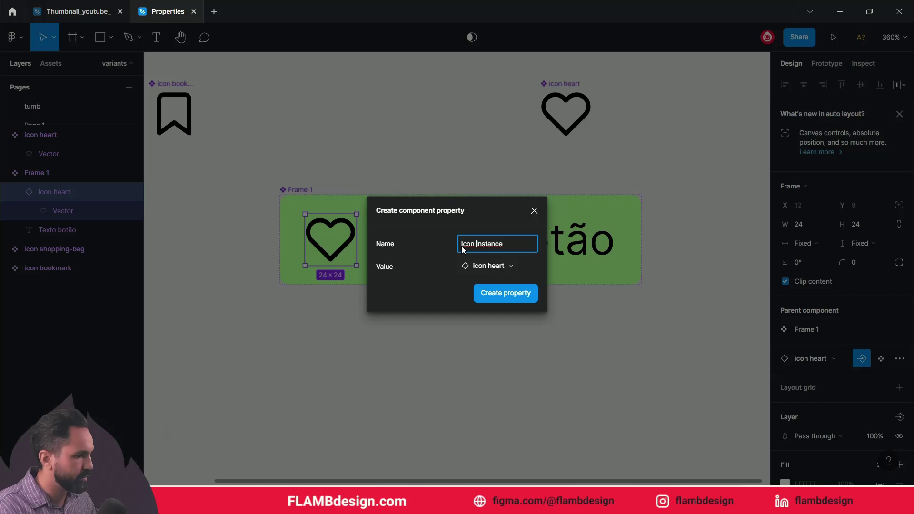
pyautogui.click(485, 294)
pyautogui.moveTo(811, 359)
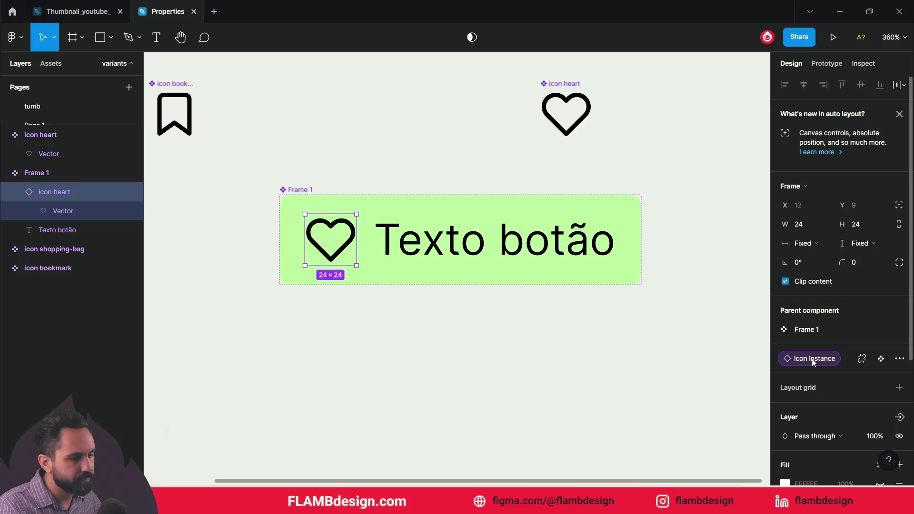
pyautogui.click(543, 367)
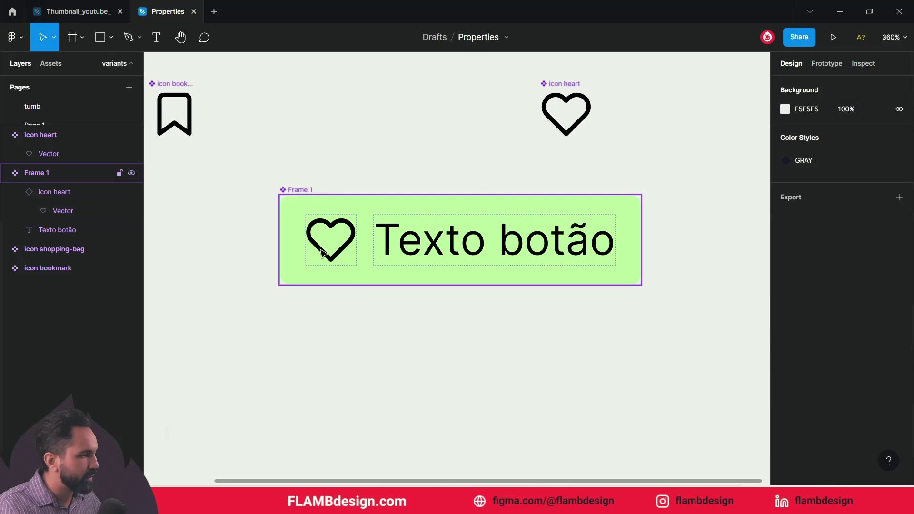
# - Duplicate the button as an instance below and to the right
pyautogui.click(306, 193)
pyautogui.moveTo(306, 193); pyautogui.dragTo(383, 383)
pyautogui.click(298, 190)
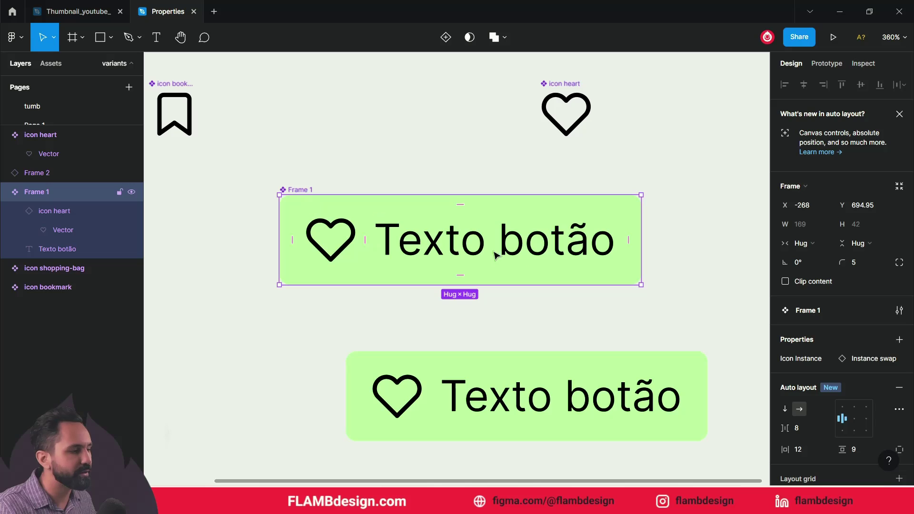
# - Swap the lower instance's Icon Instance to icon bookmark
pyautogui.click(472, 357)
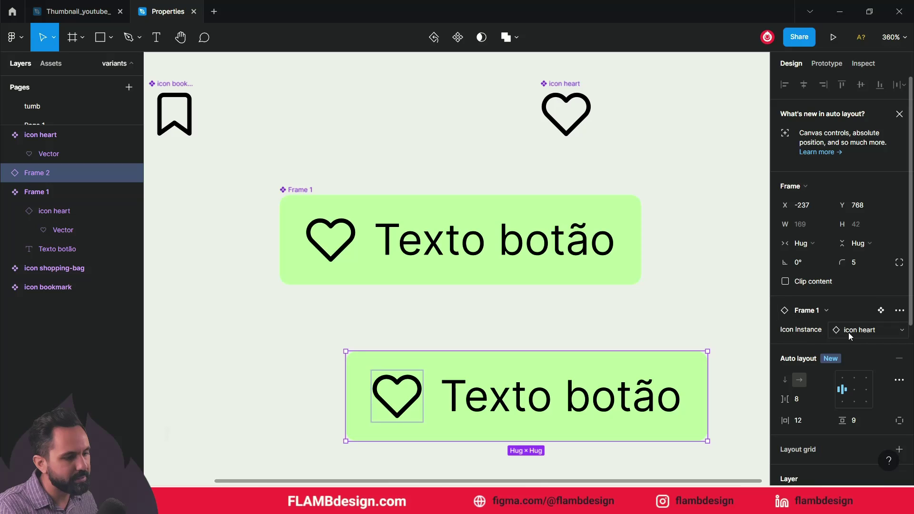
pyautogui.click(901, 333)
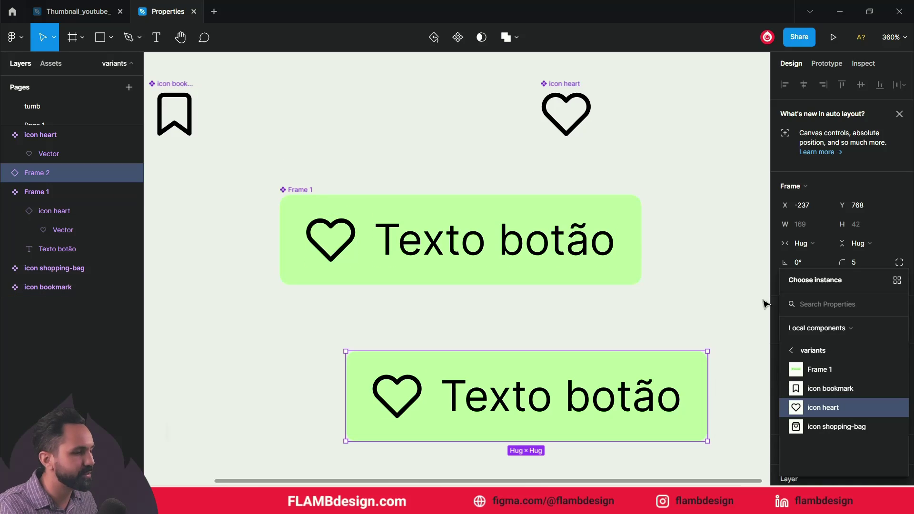
pyautogui.click(837, 389)
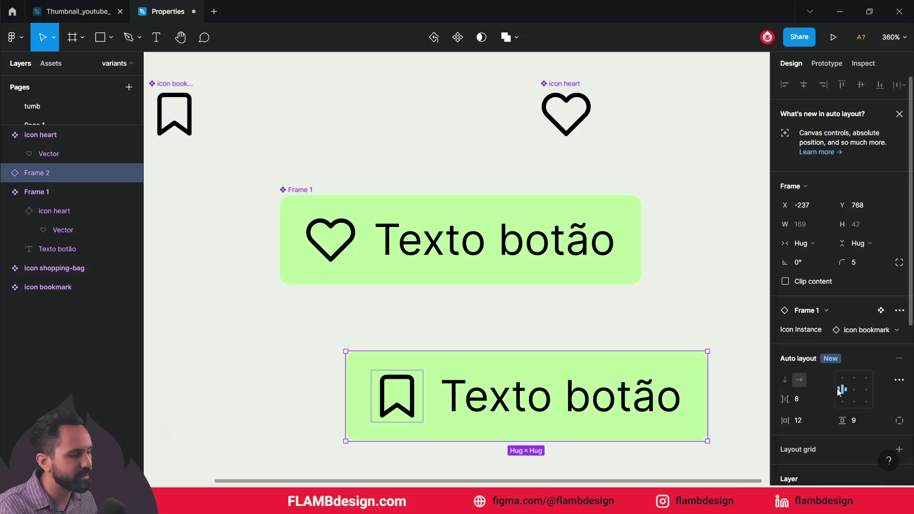
pyautogui.scroll(-2, 400, 371)
pyautogui.scroll(1, 392, 262)
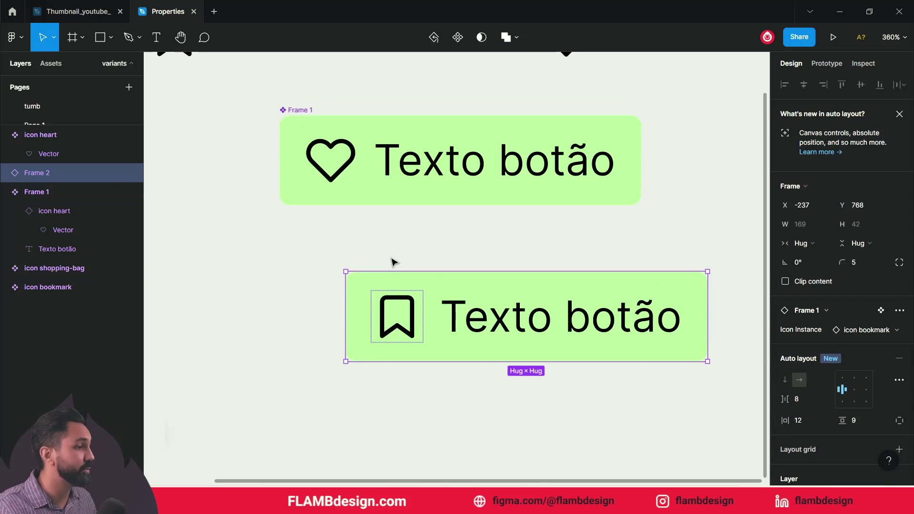
pyautogui.click(392, 261)
pyautogui.scroll(1, 392, 261)
pyautogui.click(314, 137)
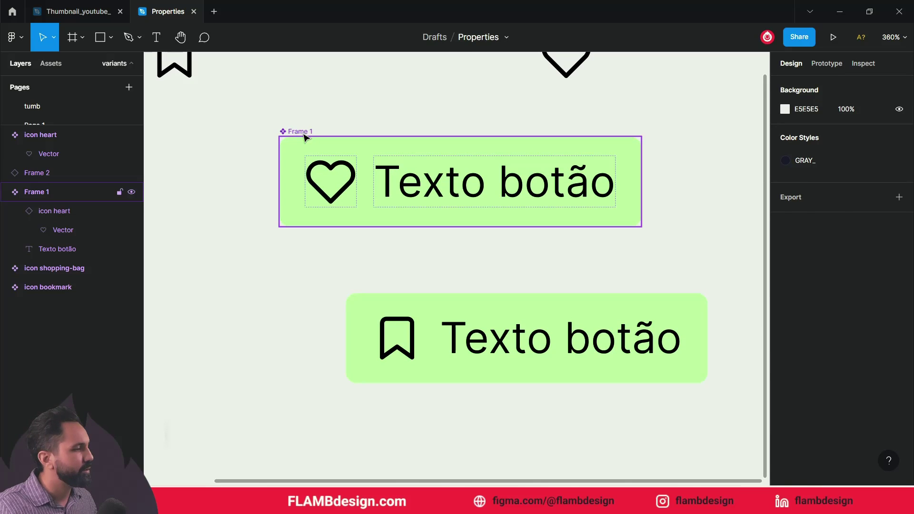
# - Start editing the main button's Texto botão label, with the caret after 'bot'
pyautogui.click(314, 138)
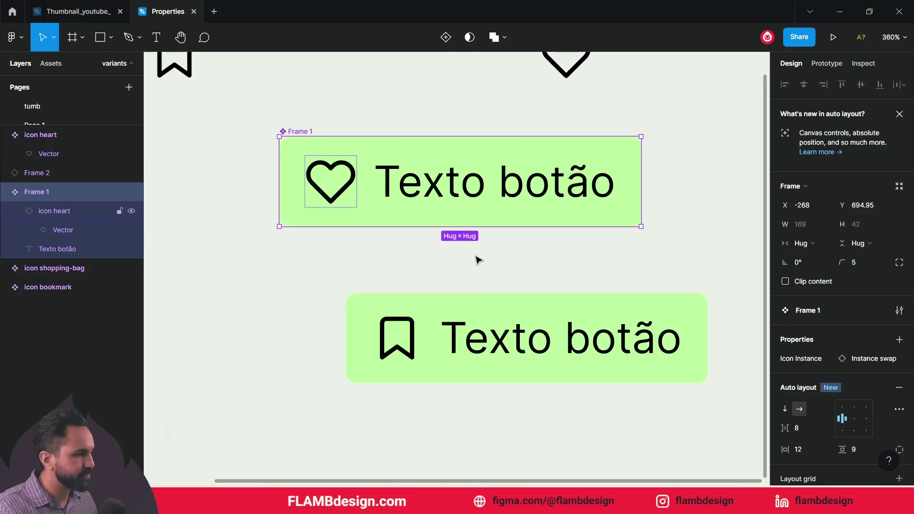
pyautogui.doubleClick(527, 188)
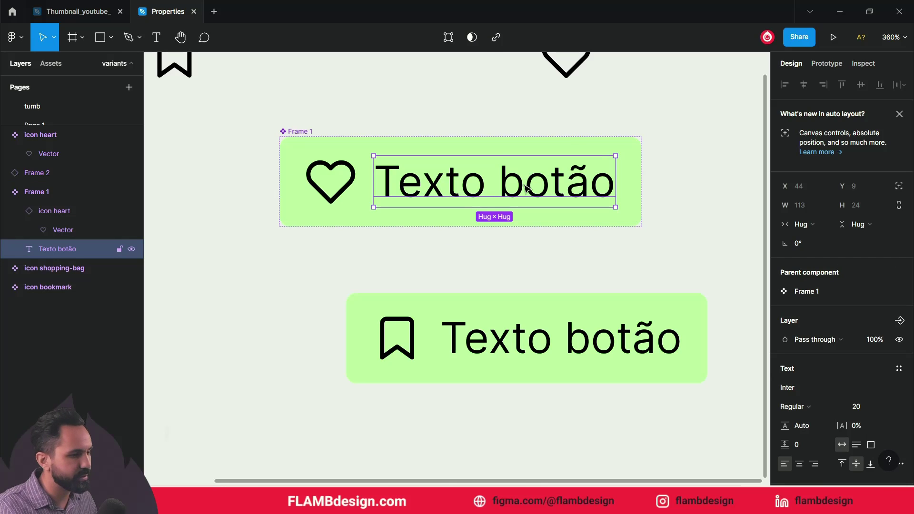
pyautogui.scroll(1, 624, 269)
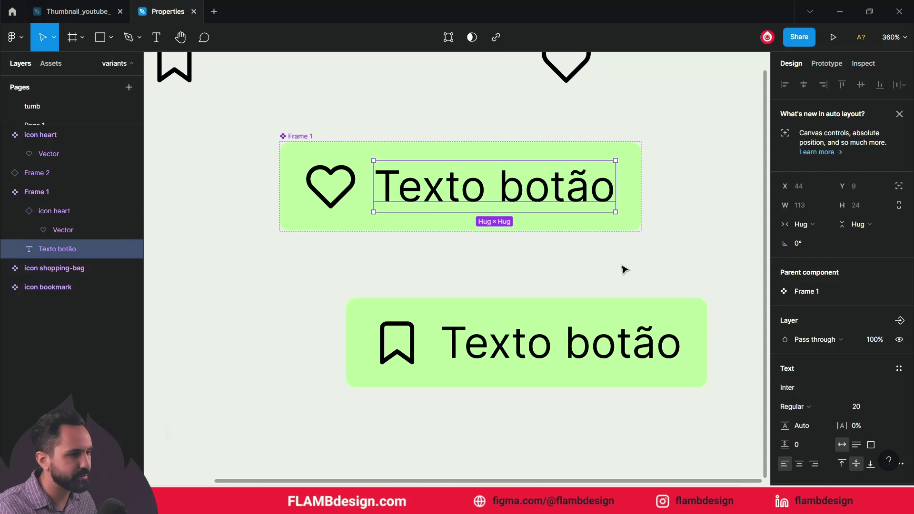
pyautogui.scroll(1, 654, 255)
pyautogui.doubleClick(560, 199)
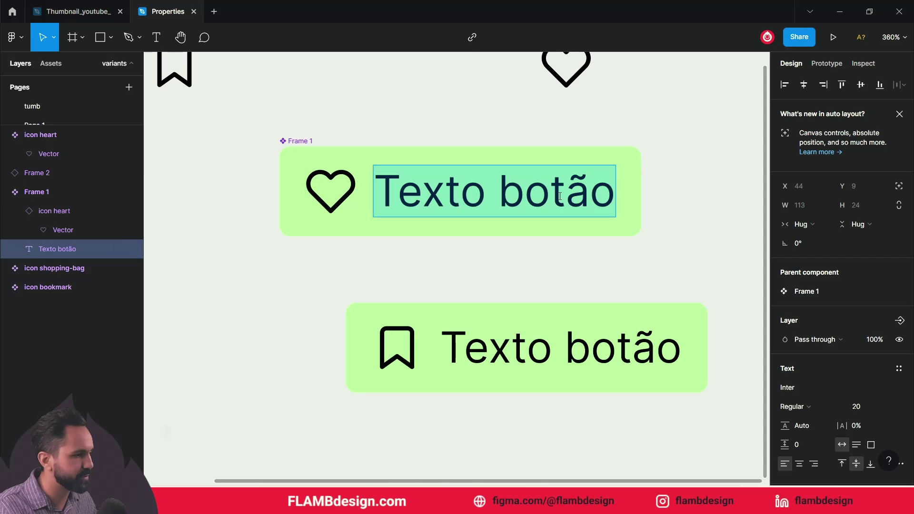
pyautogui.click(560, 196)
# - Type test letters into the label, leaving 'Texto botdfão', and reselect Frame 1
pyautogui.write('xvv')
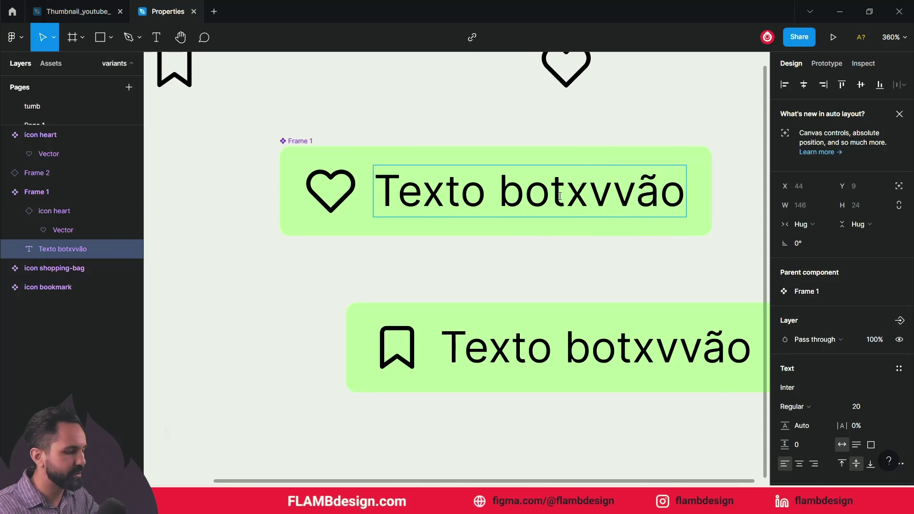
pyautogui.press('BackSpace')
pyautogui.press('BackSpace')
pyautogui.press('BackSpace')
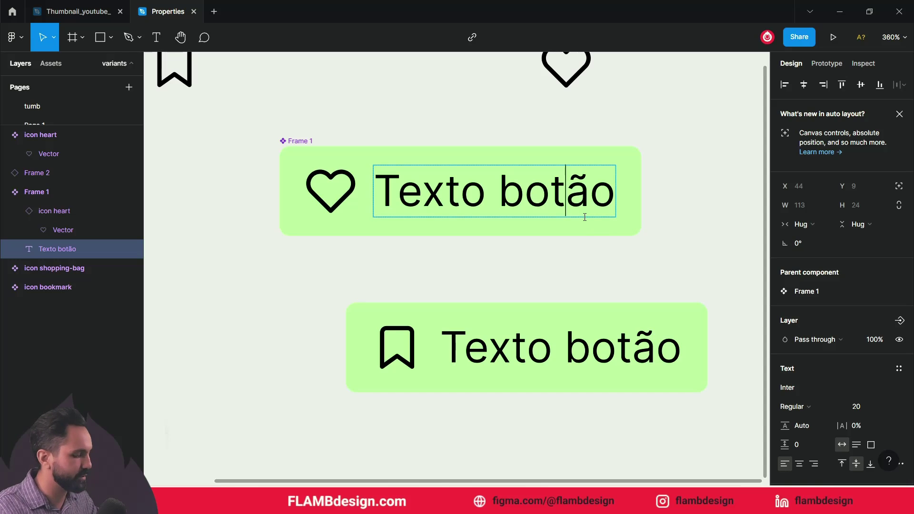
pyautogui.write('dfsf')
pyautogui.press('BackSpace')
pyautogui.press('BackSpace')
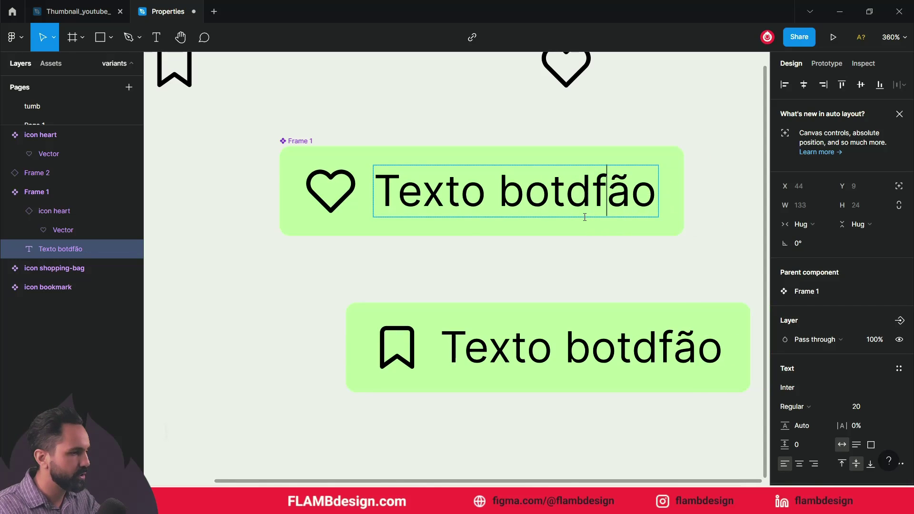
pyautogui.press('Escape')
pyautogui.click(453, 286)
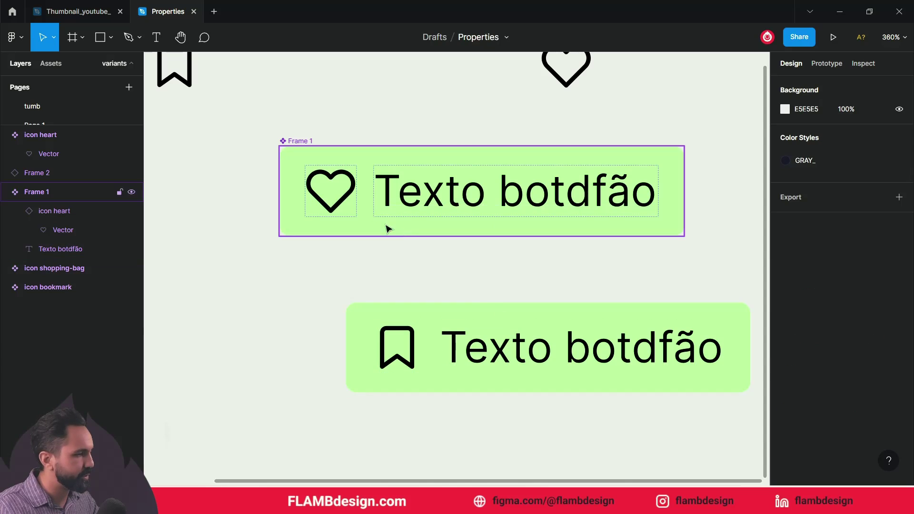
pyautogui.click(364, 188)
pyautogui.click(313, 137)
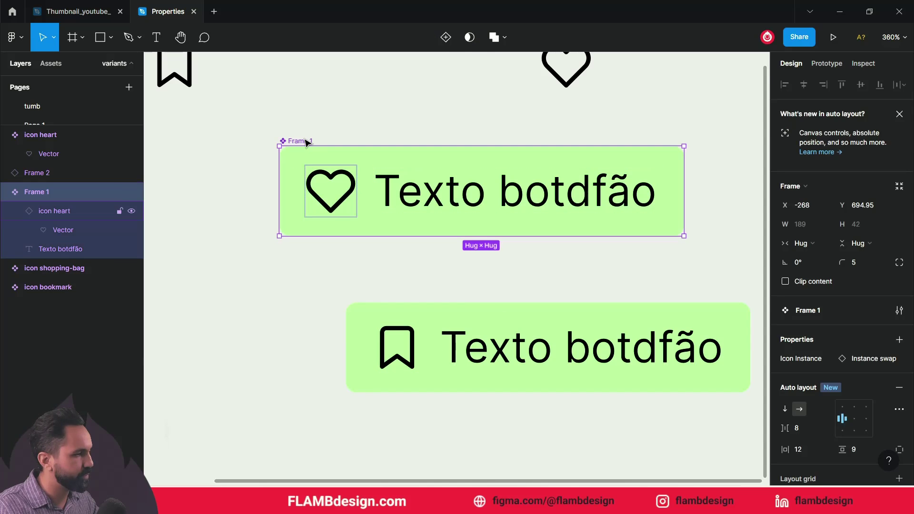
# - Rename the main button component from Frame 1 to Main_principal
pyautogui.doubleClick(306, 141)
pyautogui.write('Main_')
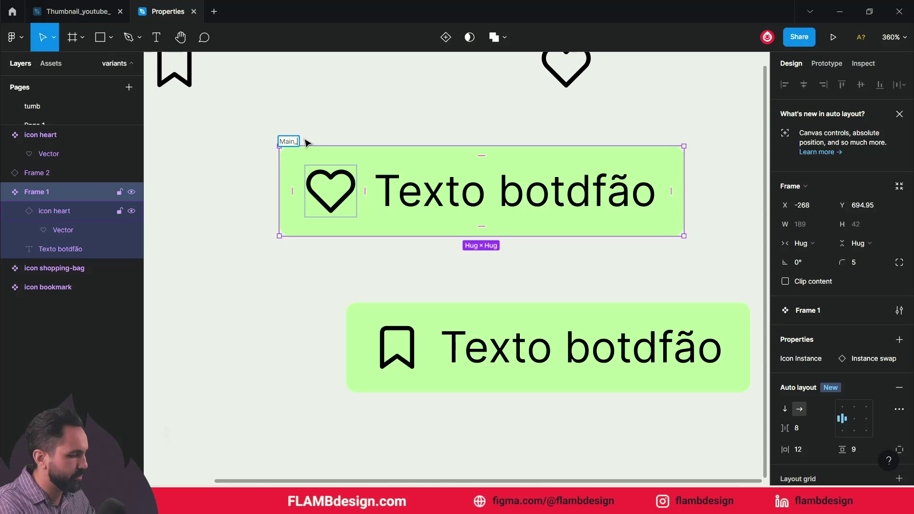
pyautogui.write('principal')
pyautogui.click(257, 143)
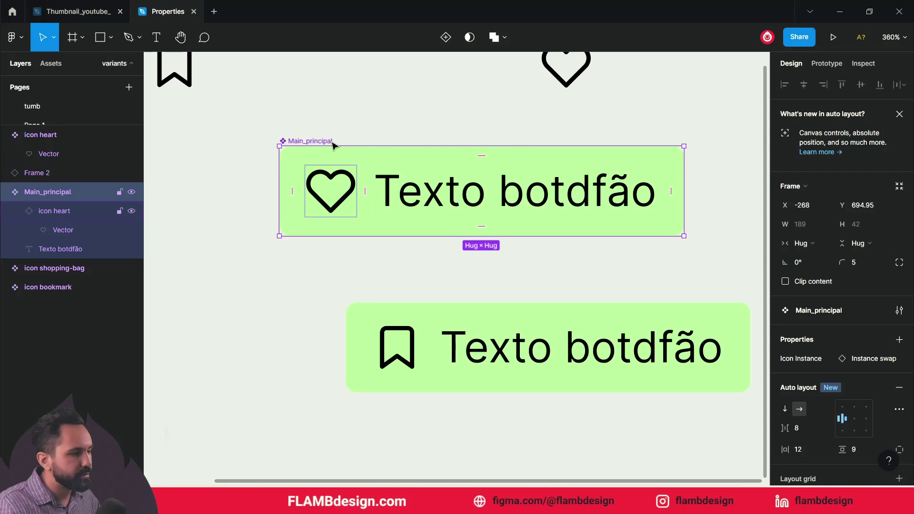
# - Delete the stray letters so the button label reads Texto botão again
pyautogui.click(593, 191)
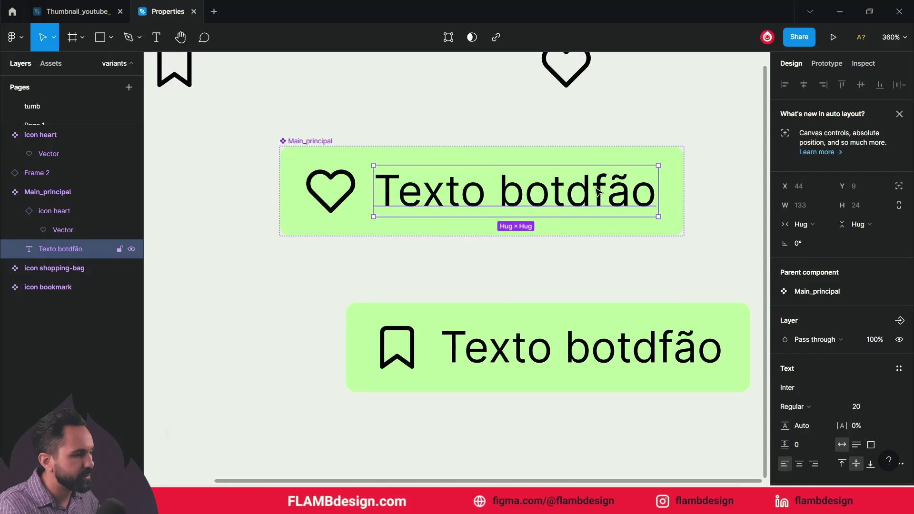
pyautogui.doubleClick(599, 192)
pyautogui.click(601, 191)
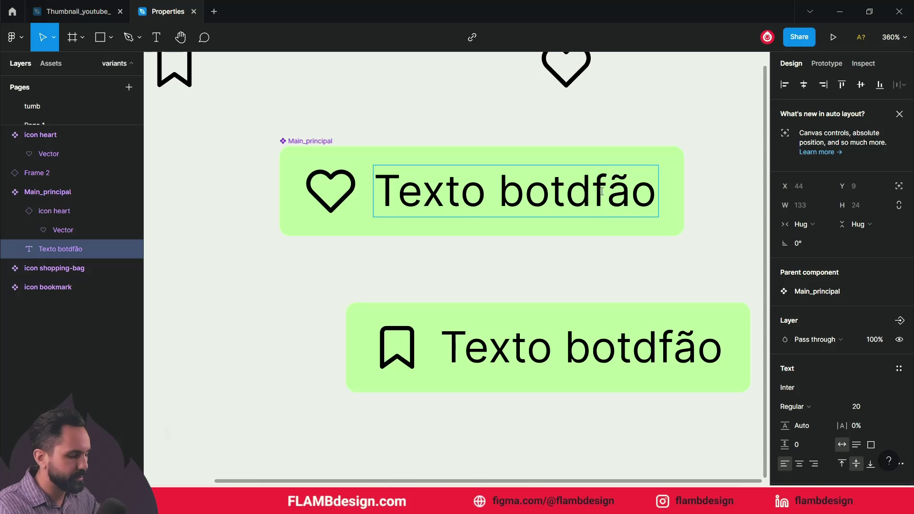
pyautogui.press('BackSpace')
pyautogui.press('BackSpace')
pyautogui.press('Escape')
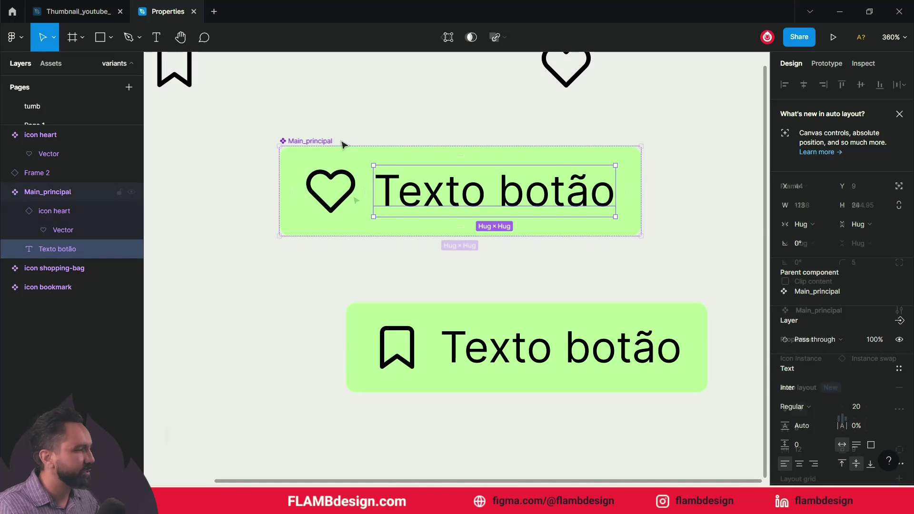
pyautogui.press('Escape')
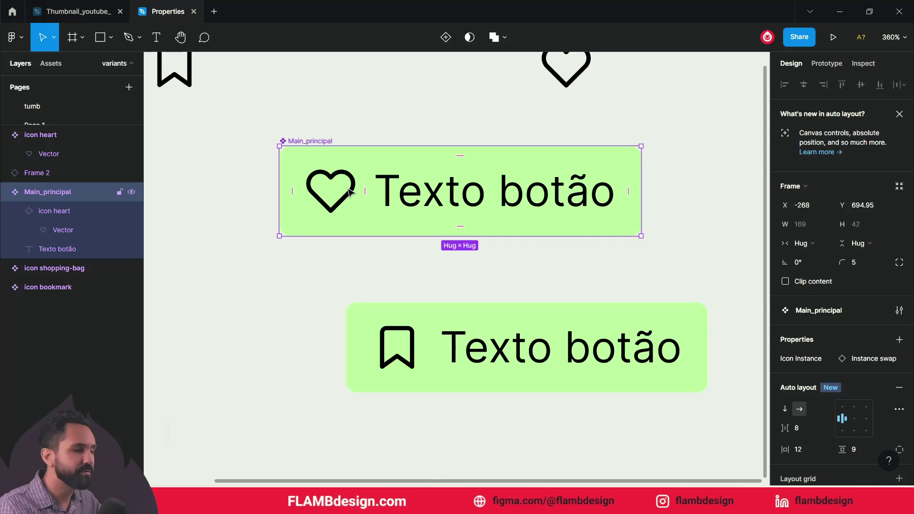
# - Give Main_principal a boolean property named Icon that shows or hides the heart icon
pyautogui.click(350, 192)
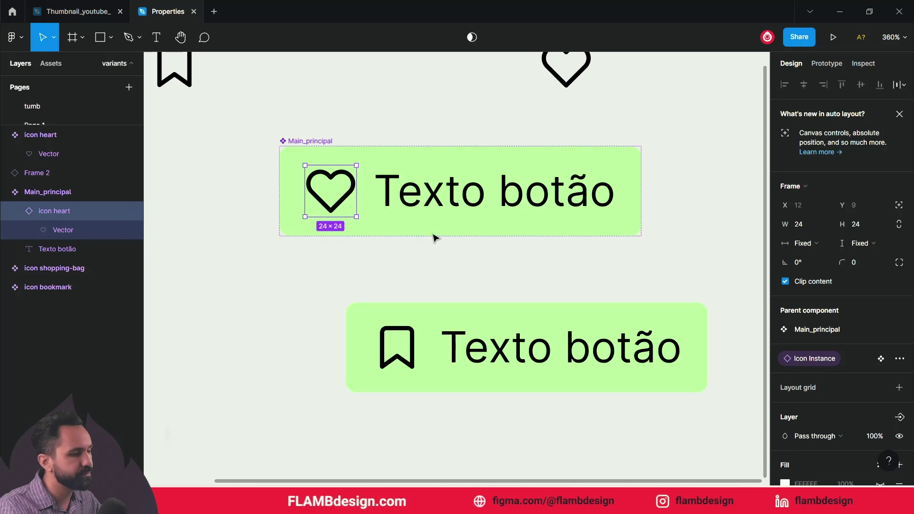
pyautogui.scroll(-2, 907, 375)
pyautogui.scroll(2, 848, 288)
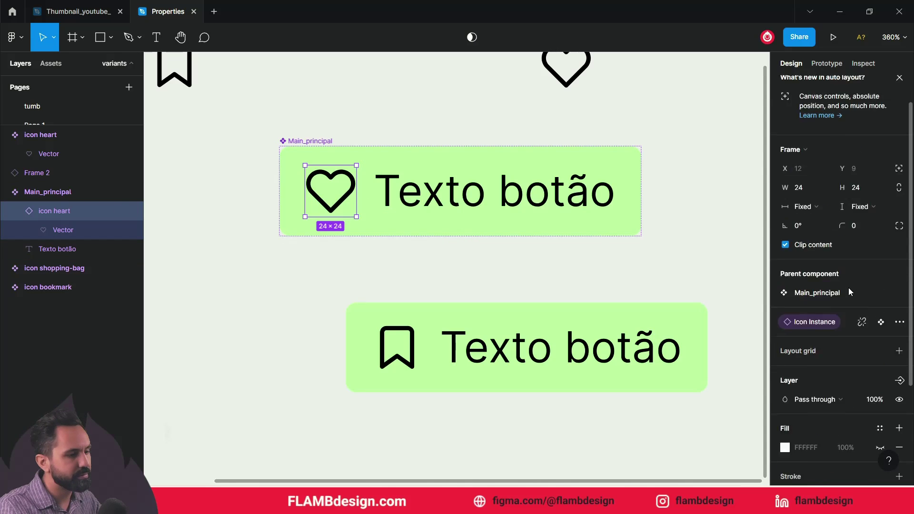
pyautogui.scroll(-4, 852, 305)
pyautogui.scroll(-1, 852, 305)
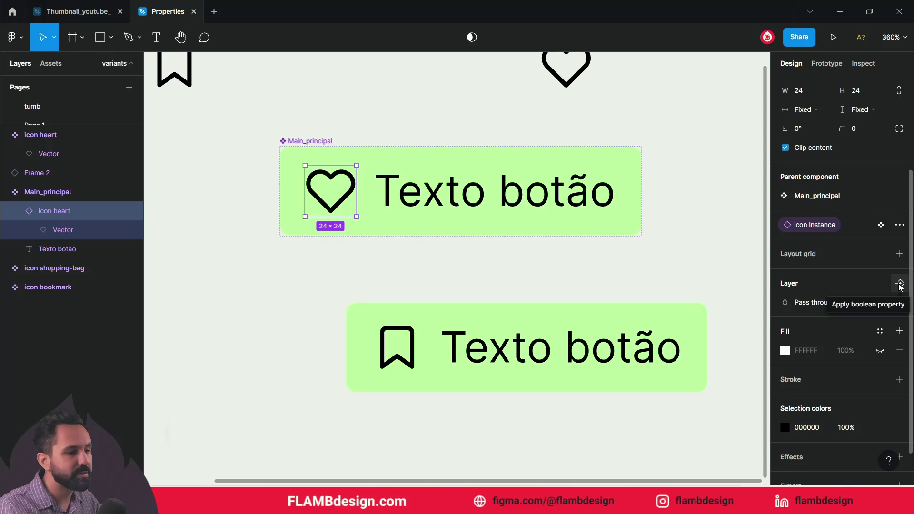
pyautogui.scroll(3, 853, 309)
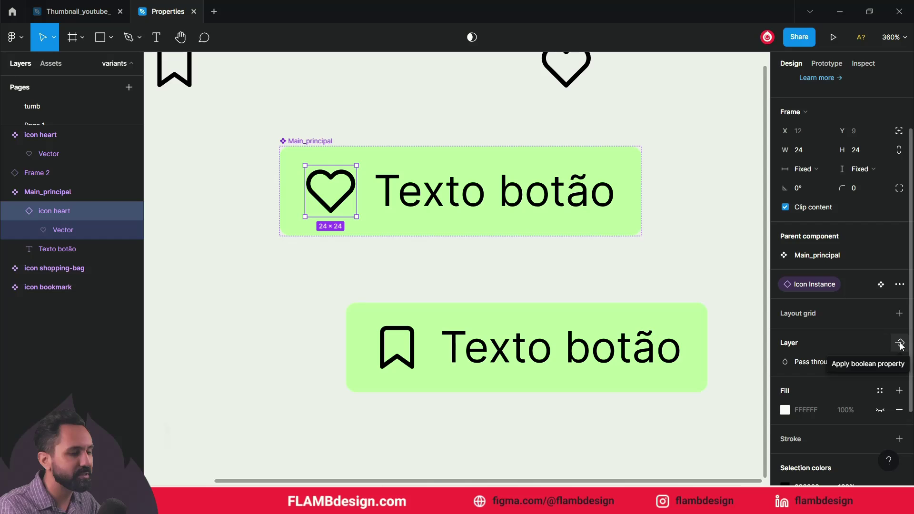
pyautogui.click(900, 342)
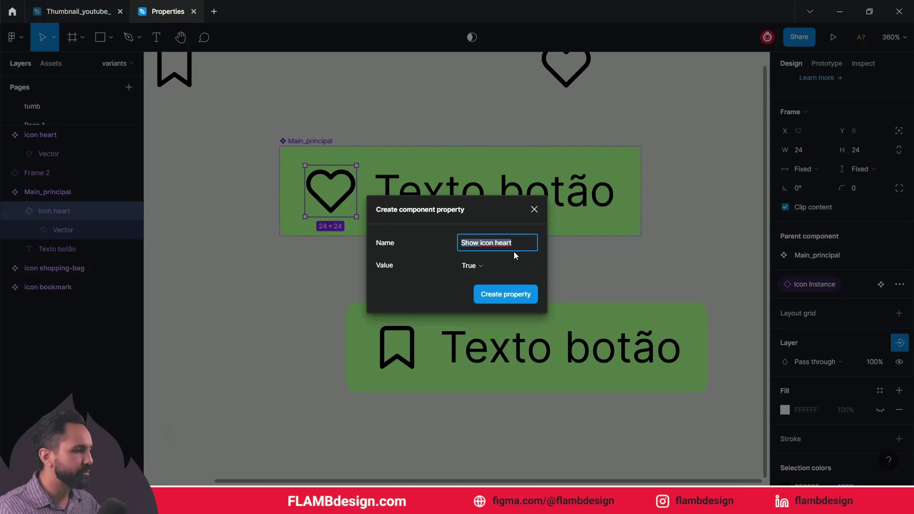
pyautogui.write('Icon')
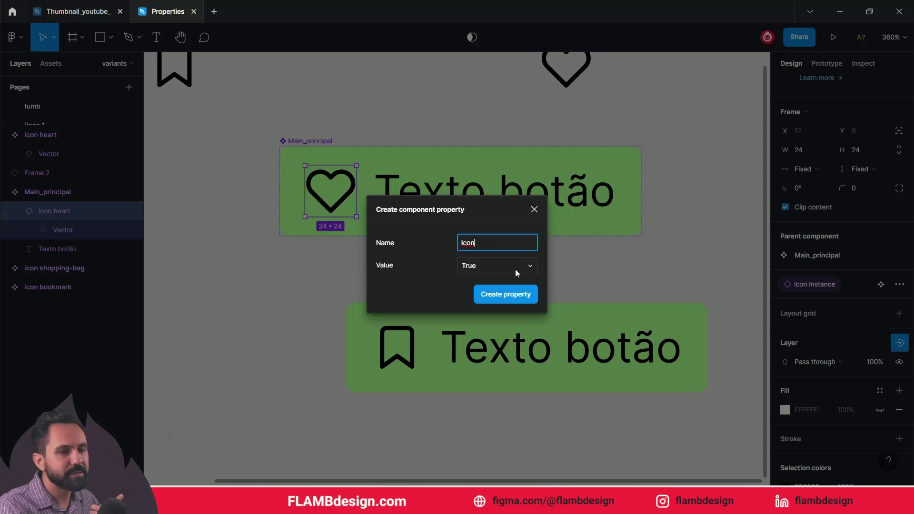
pyautogui.click(515, 295)
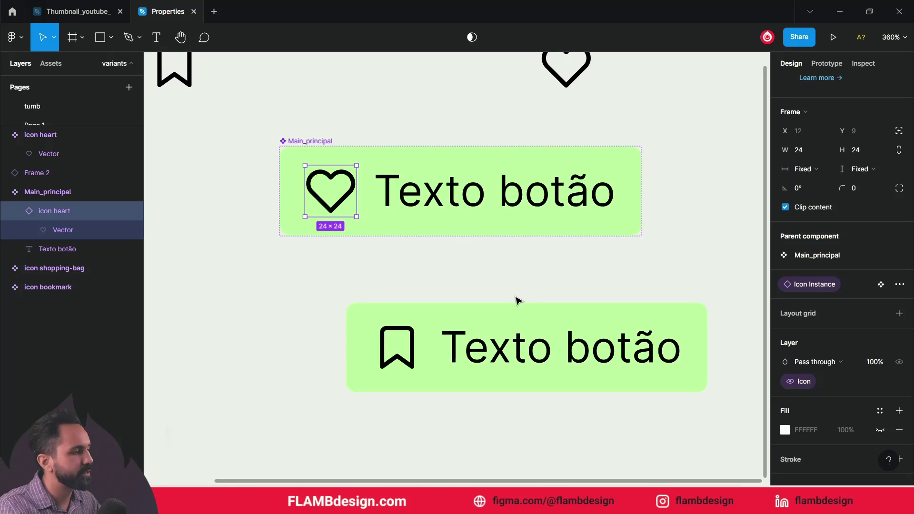
# - Toggle the lower instance's Icon property off and on, leaving its icon visible
pyautogui.click(491, 317)
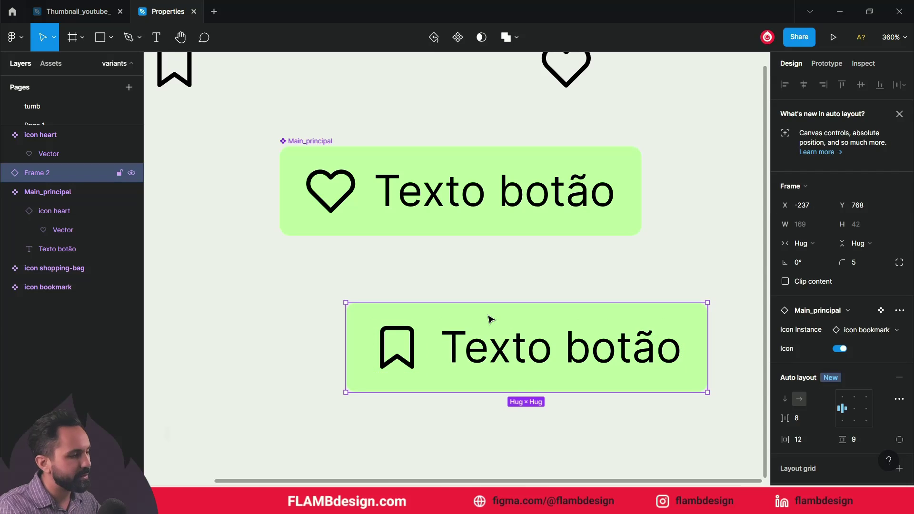
pyautogui.click(841, 349)
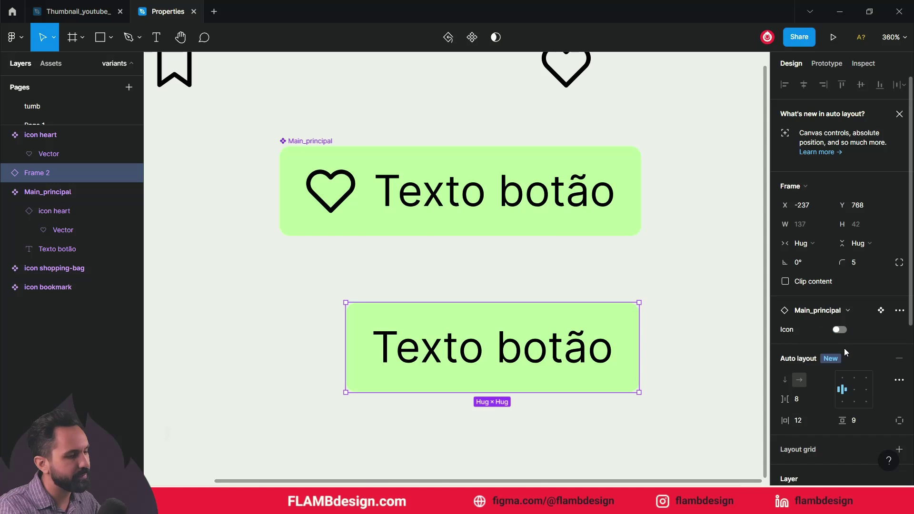
pyautogui.click(840, 330)
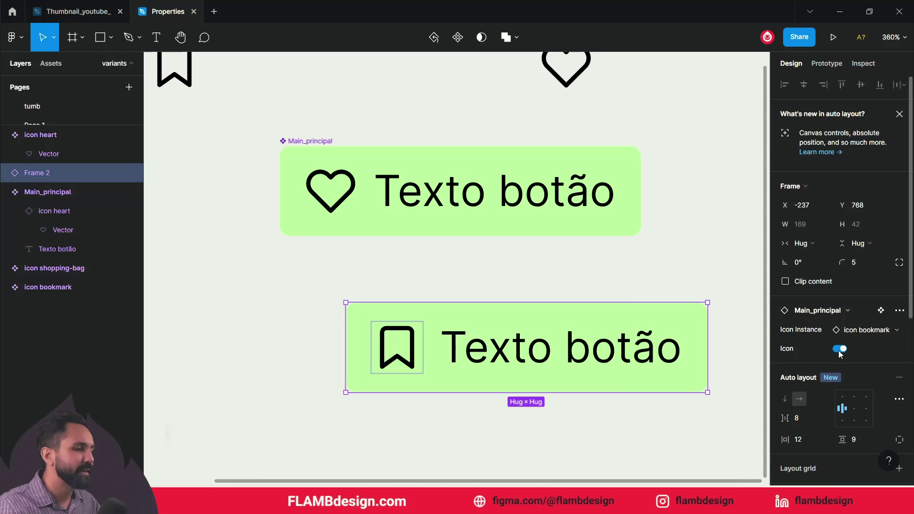
pyautogui.click(841, 351)
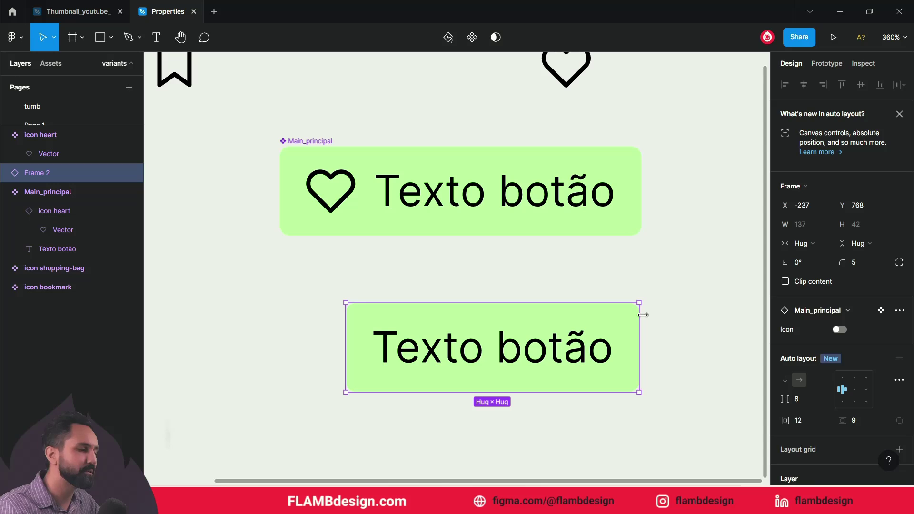
pyautogui.click(841, 330)
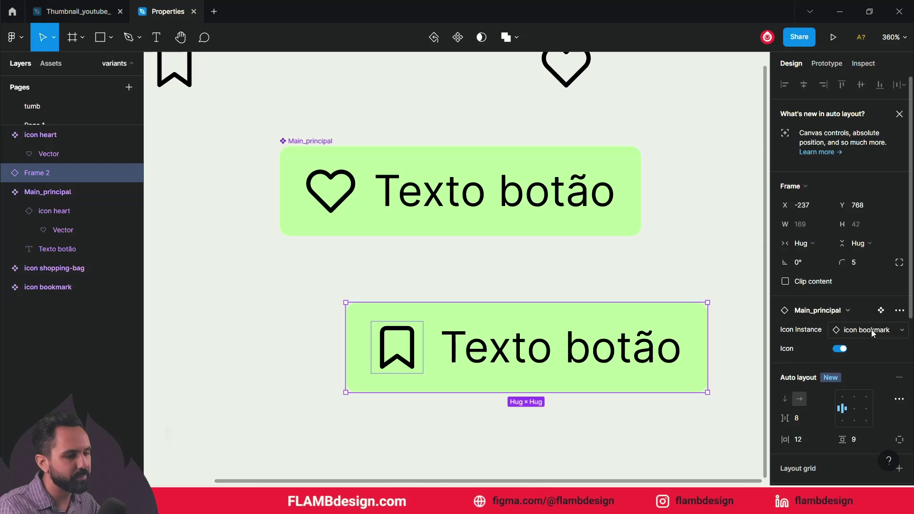
# - Swap the lower instance's icon to icon shopping-bag
pyautogui.click(872, 329)
pyautogui.click(817, 409)
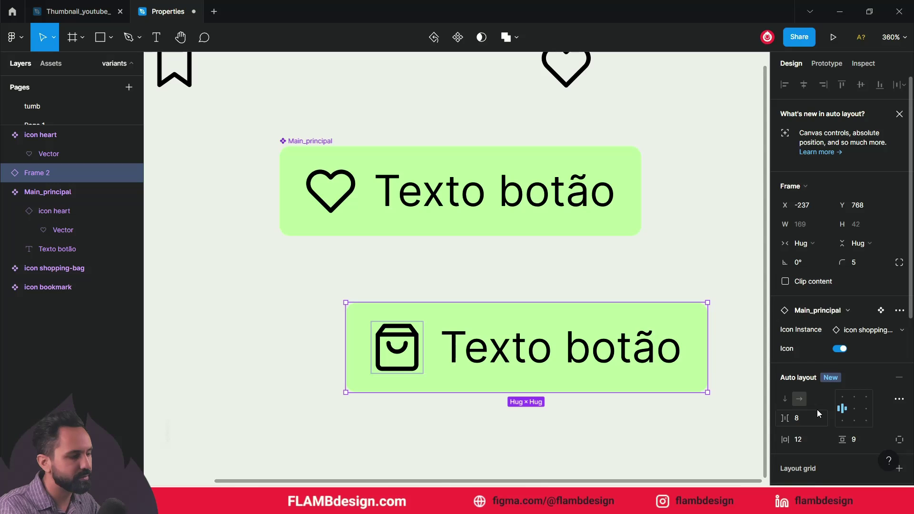
pyautogui.click(656, 271)
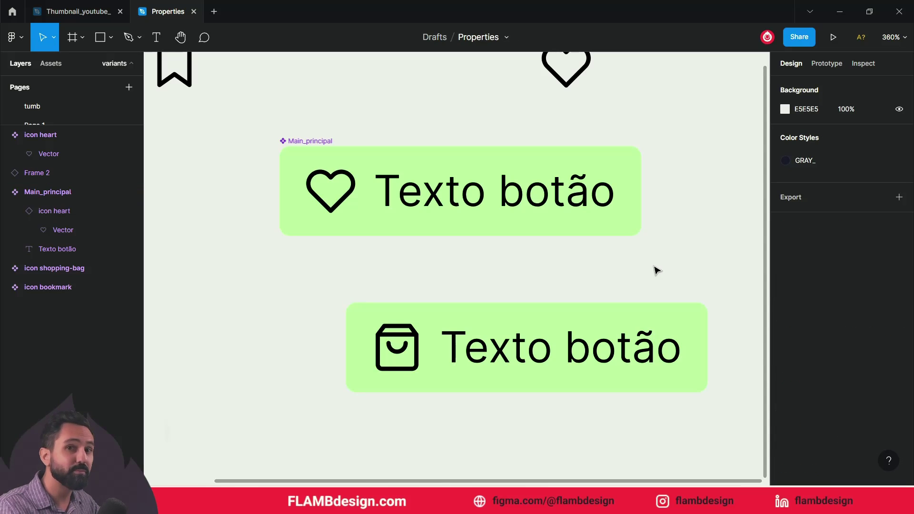
pyautogui.click(467, 203)
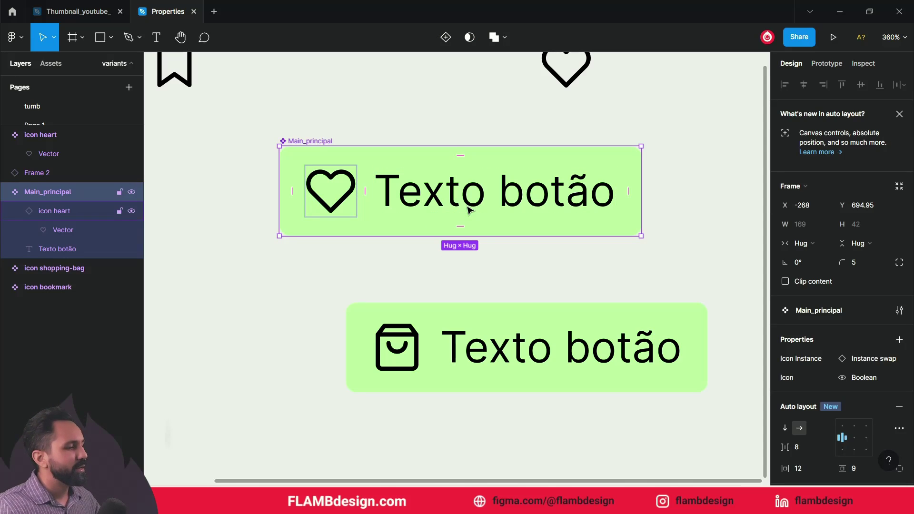
# - Link Main_principal's label to a text property named Text, defaulting to Texto botão
pyautogui.doubleClick(519, 205)
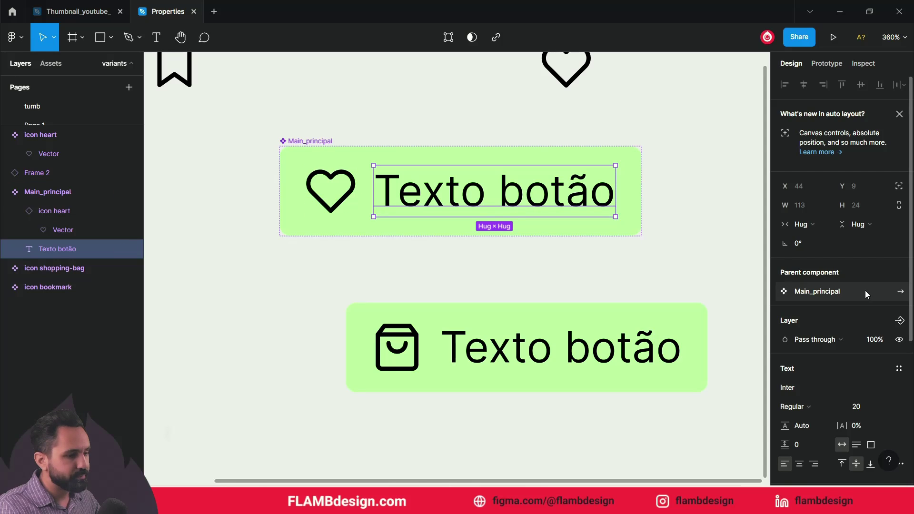
pyautogui.scroll(-2, 866, 294)
pyautogui.scroll(-2, 868, 309)
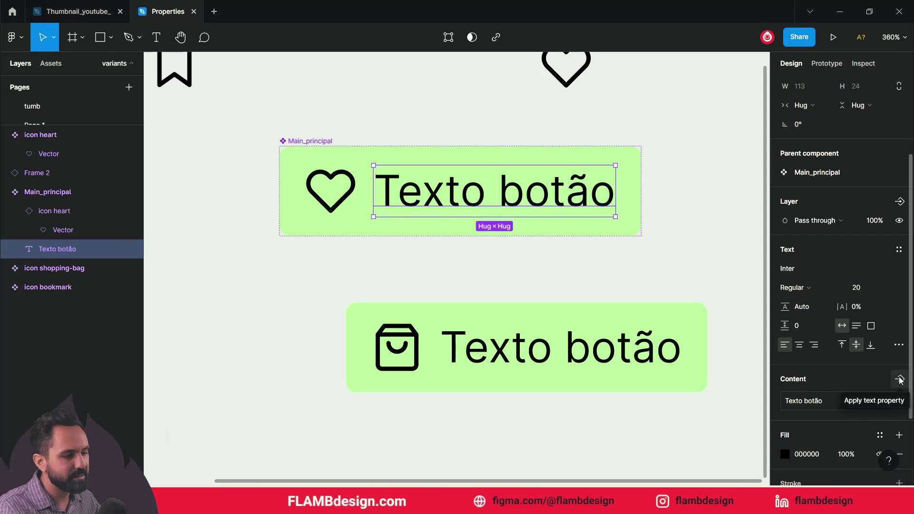
pyautogui.click(899, 380)
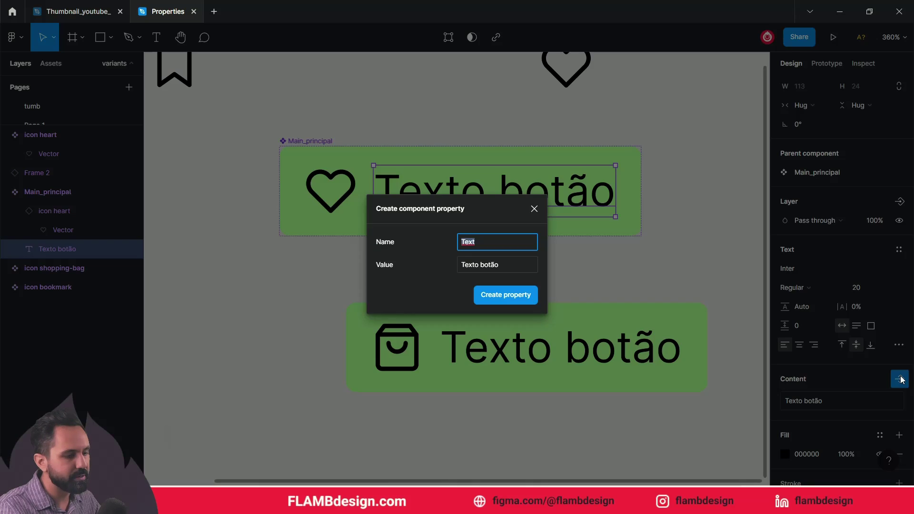
pyautogui.click(479, 242)
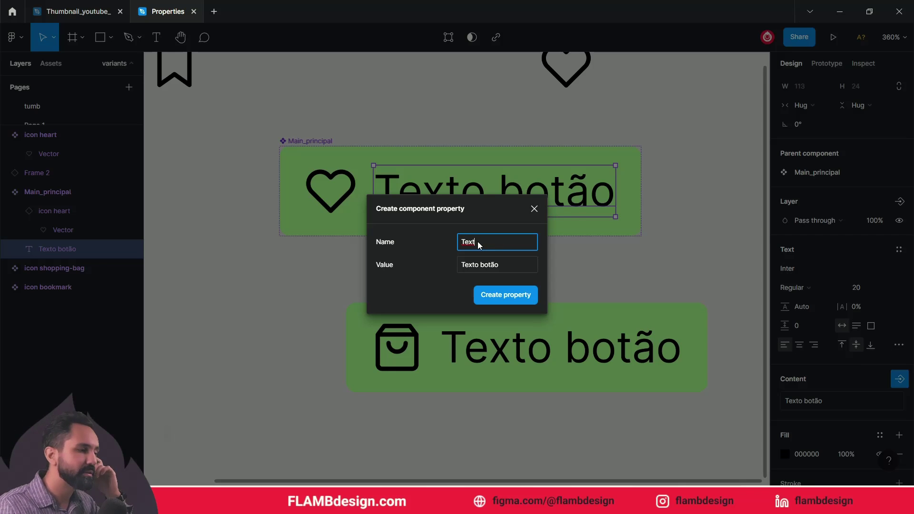
pyautogui.click(504, 269)
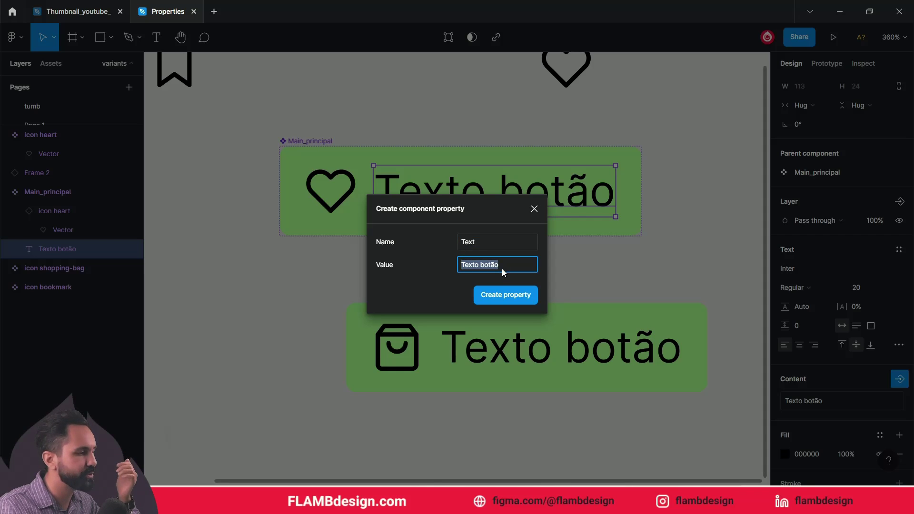
pyautogui.click(514, 299)
pyautogui.click(522, 273)
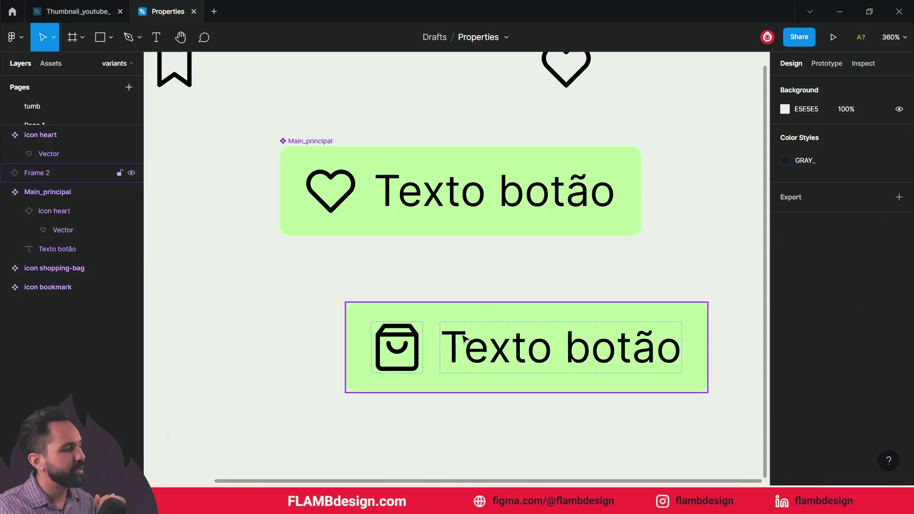
pyautogui.click(466, 335)
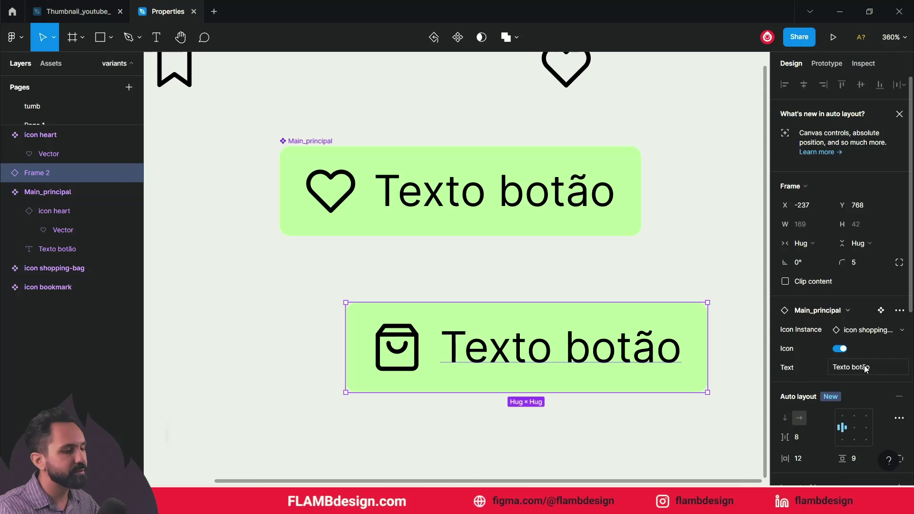
# - Try editing the lower button's label directly, then undo the change
pyautogui.click(571, 355)
pyautogui.doubleClick(572, 356)
pyautogui.write('fgfggfg')
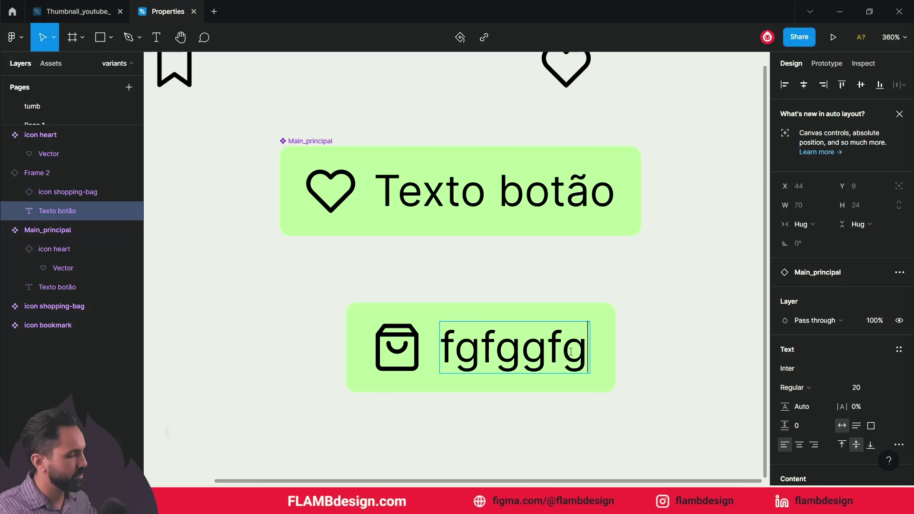
pyautogui.hotkey('ctrl', 'z')
pyautogui.press('Escape')
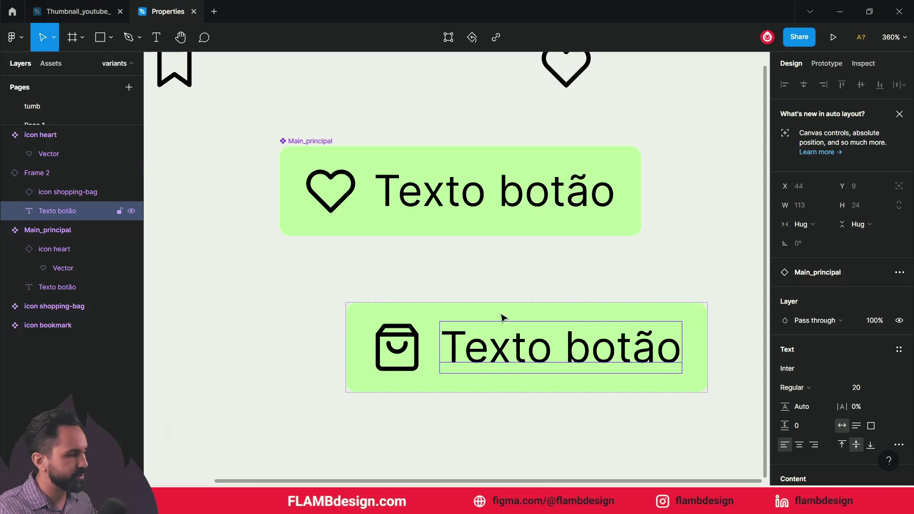
pyautogui.press('Escape')
# - Set the lower instance's Text property to Comprar
pyautogui.click(504, 314)
pyautogui.click(847, 371)
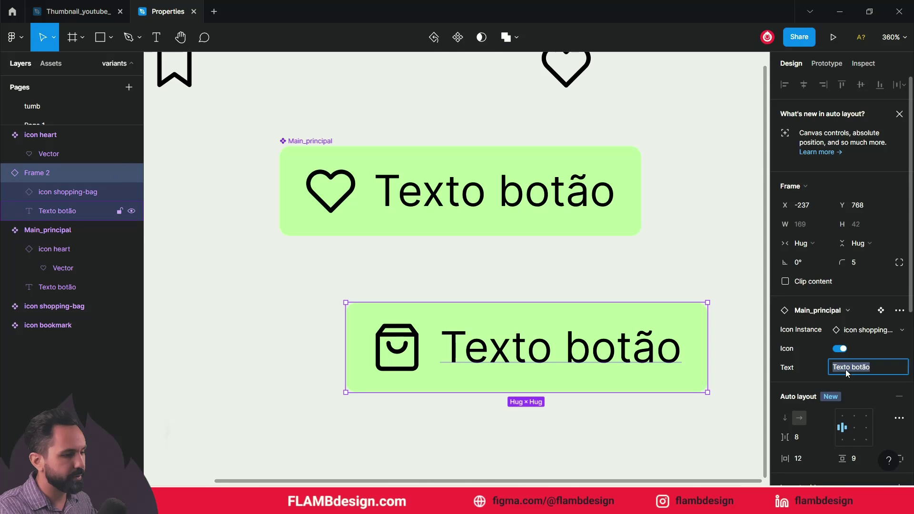
pyautogui.write('Comprar')
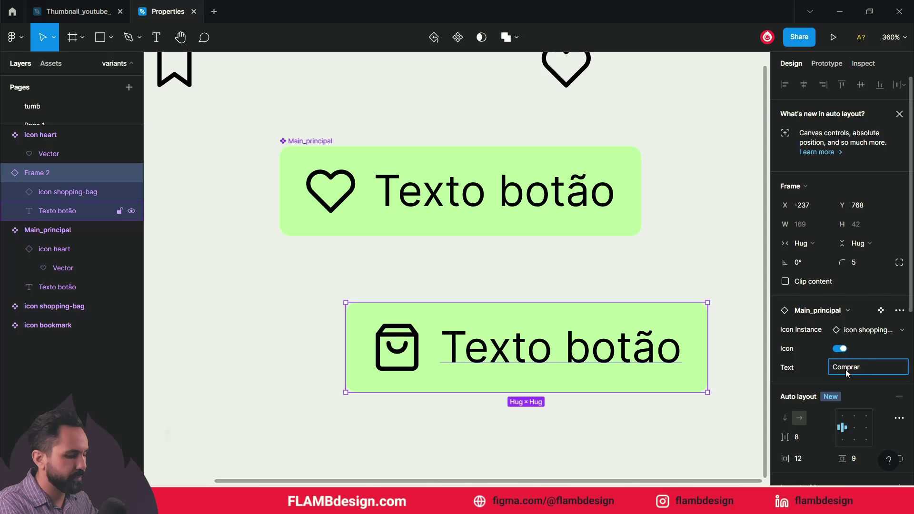
pyautogui.press('Return')
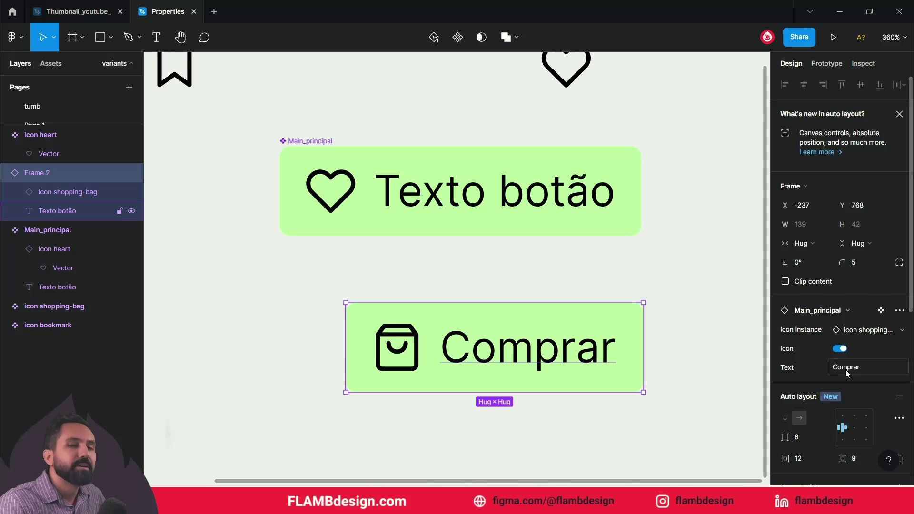
pyautogui.click(669, 292)
pyautogui.click(618, 324)
pyautogui.click(571, 285)
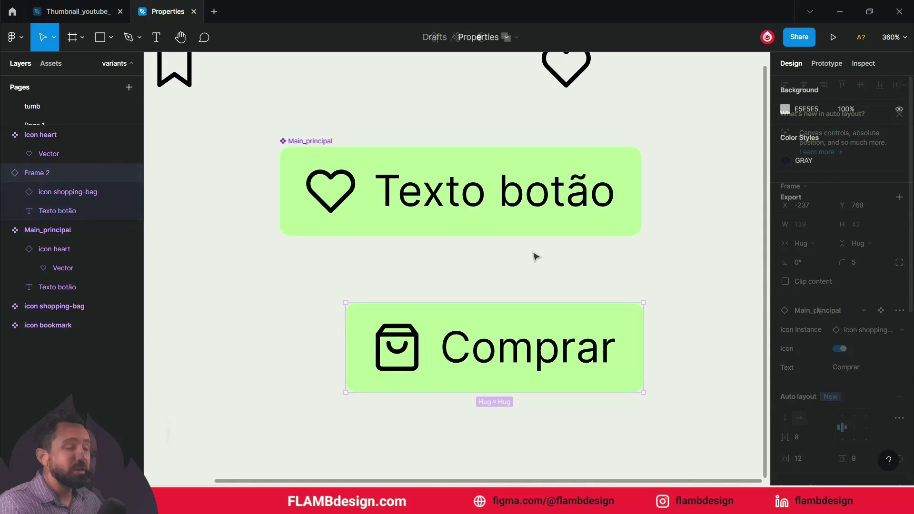
pyautogui.click(475, 210)
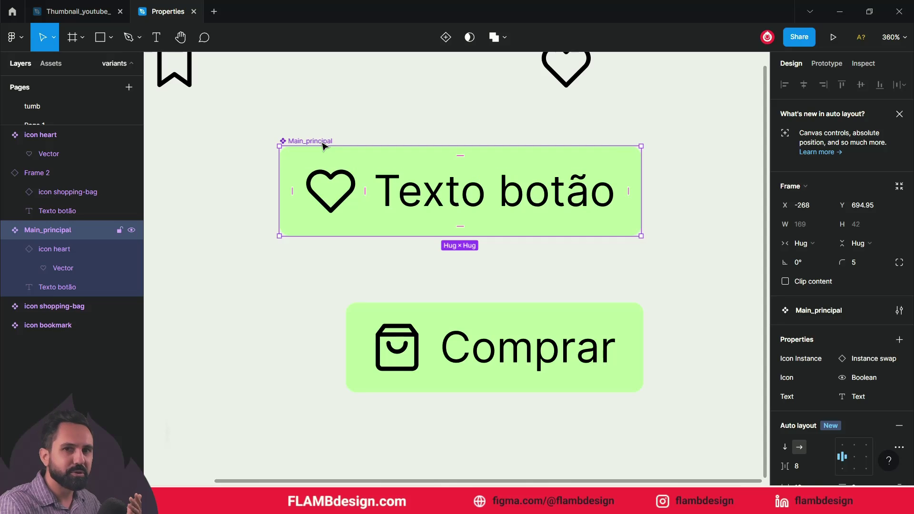
pyautogui.click(496, 331)
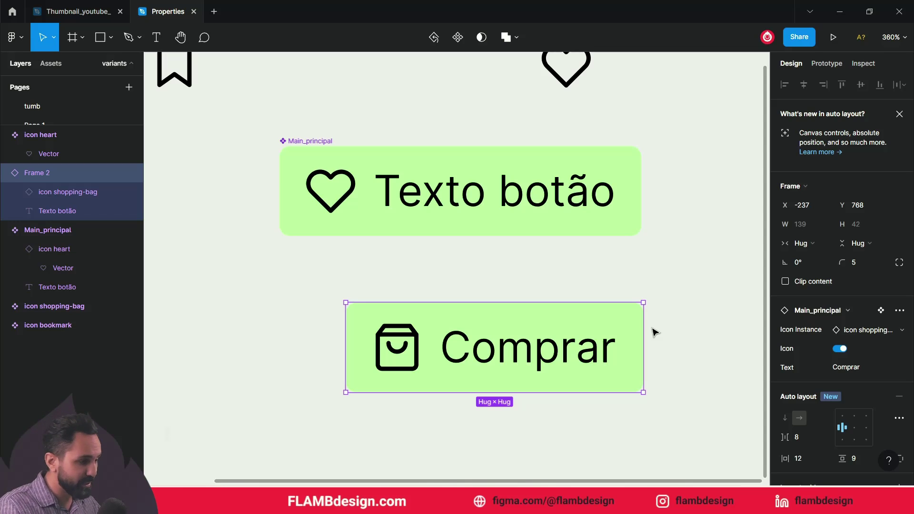
pyautogui.click(655, 332)
pyautogui.click(568, 339)
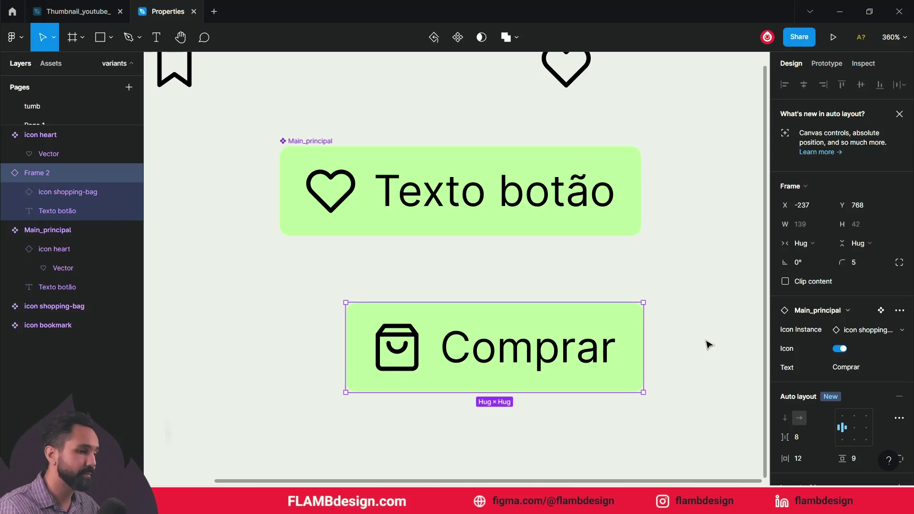
pyautogui.scroll(1, 672, 342)
pyautogui.click(667, 322)
pyautogui.click(423, 196)
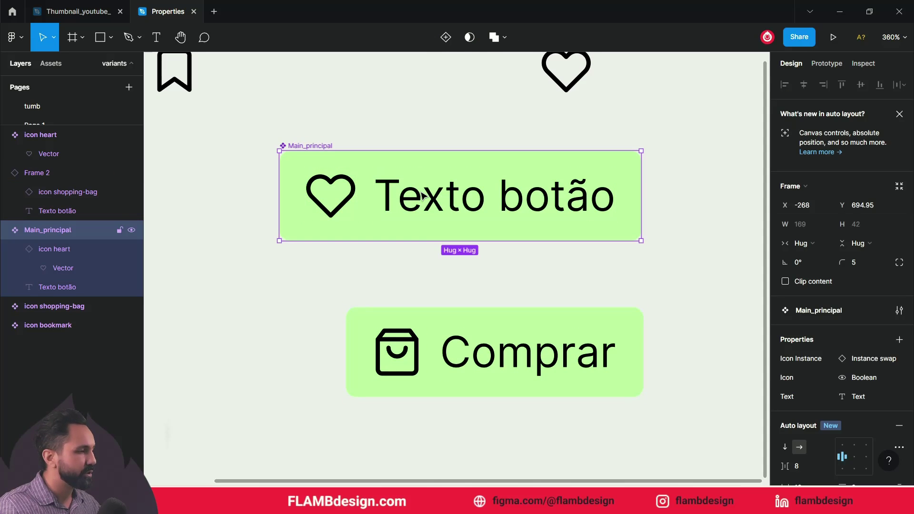
pyautogui.scroll(2, 423, 195)
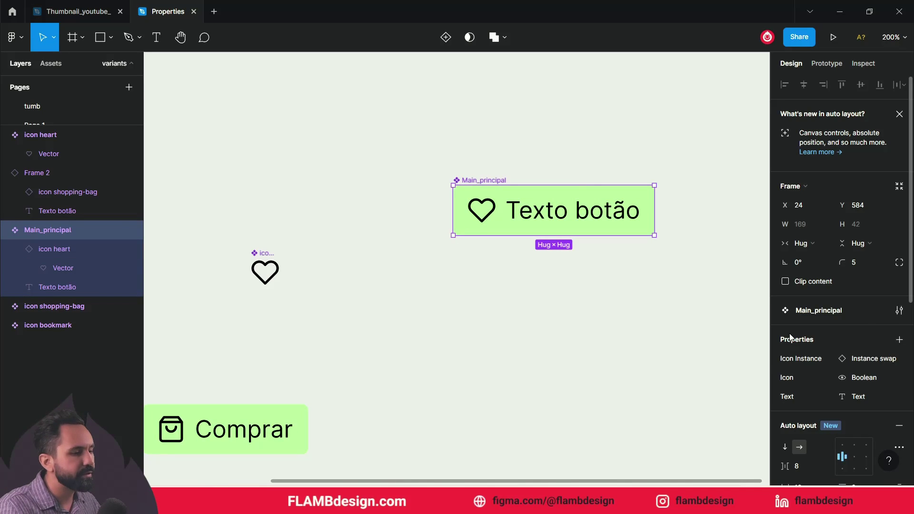
pyautogui.scroll(-3, 791, 337)
pyautogui.scroll(-3, 790, 333)
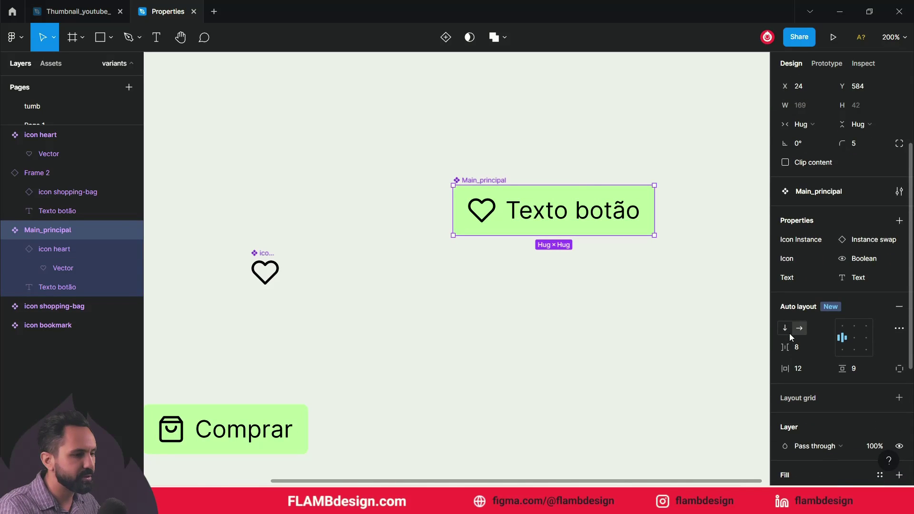
pyautogui.scroll(3, 790, 333)
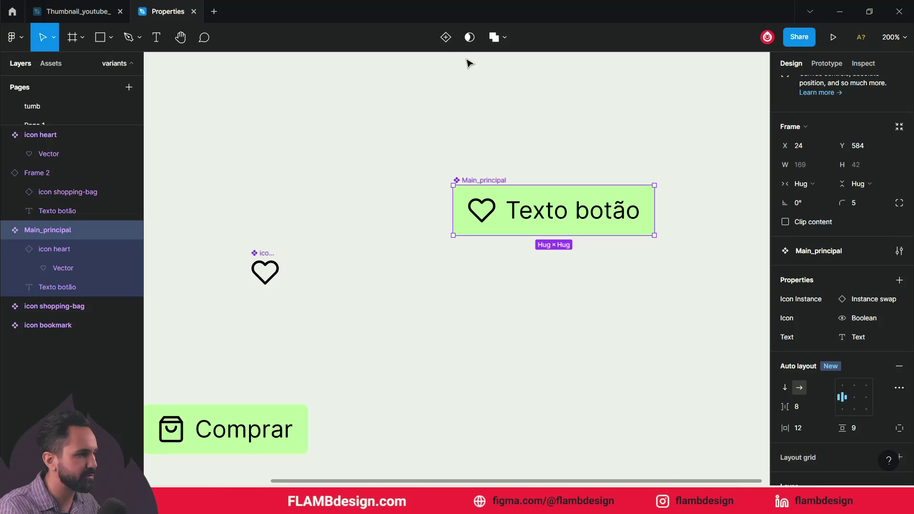
# - Add a second variant to Main_principal and rename the Default variant to Primary
pyautogui.click(447, 38)
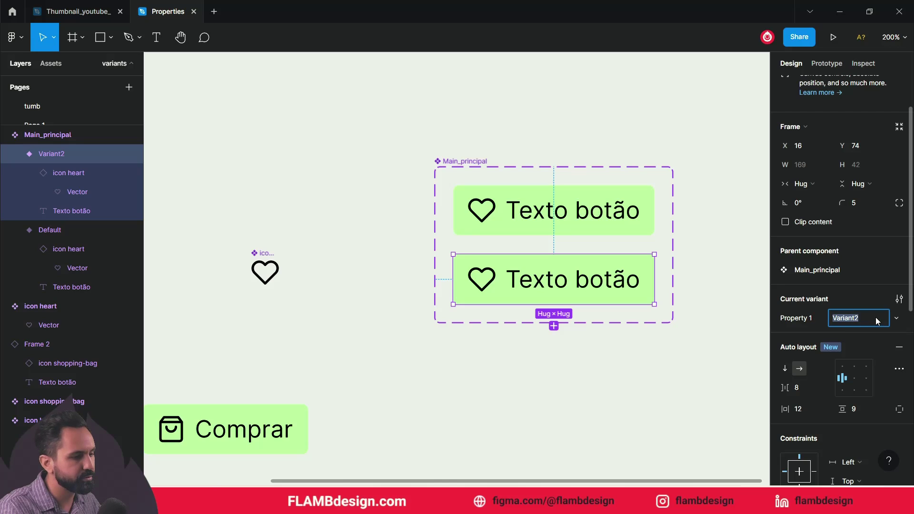
pyautogui.click(628, 223)
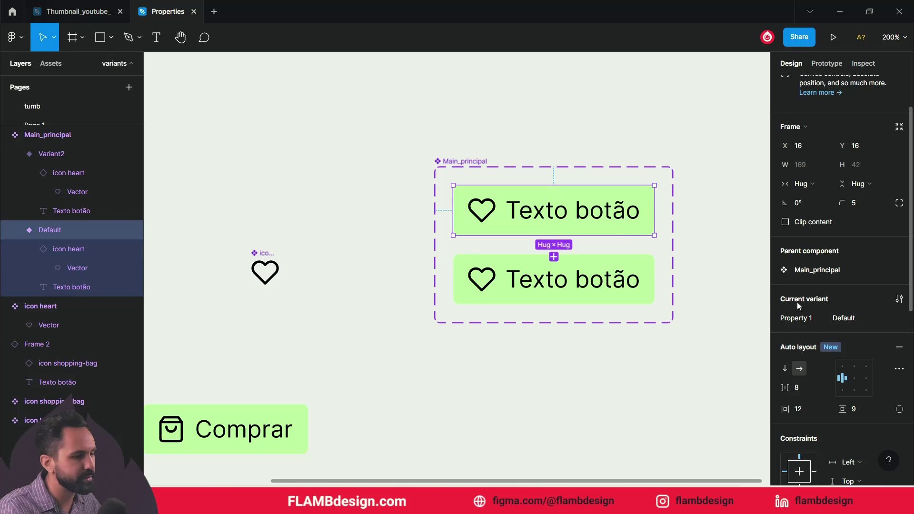
pyautogui.click(842, 319)
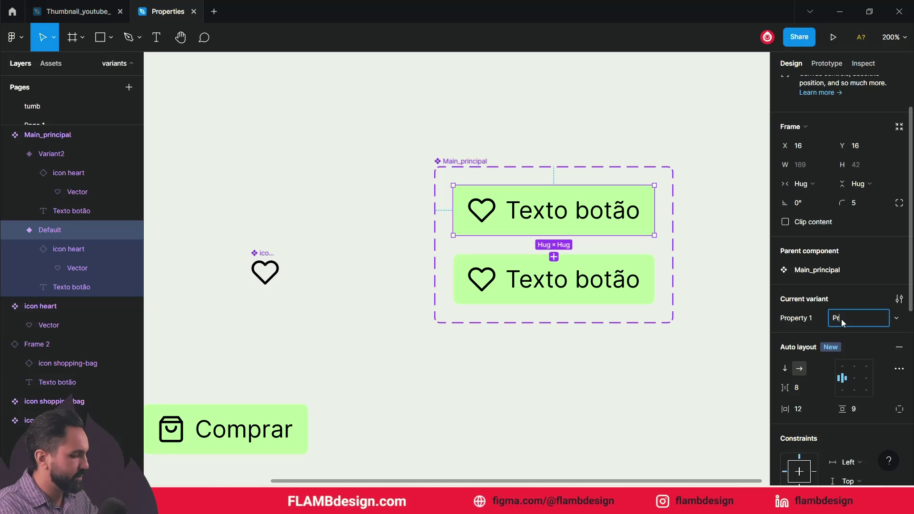
pyautogui.write('imary')
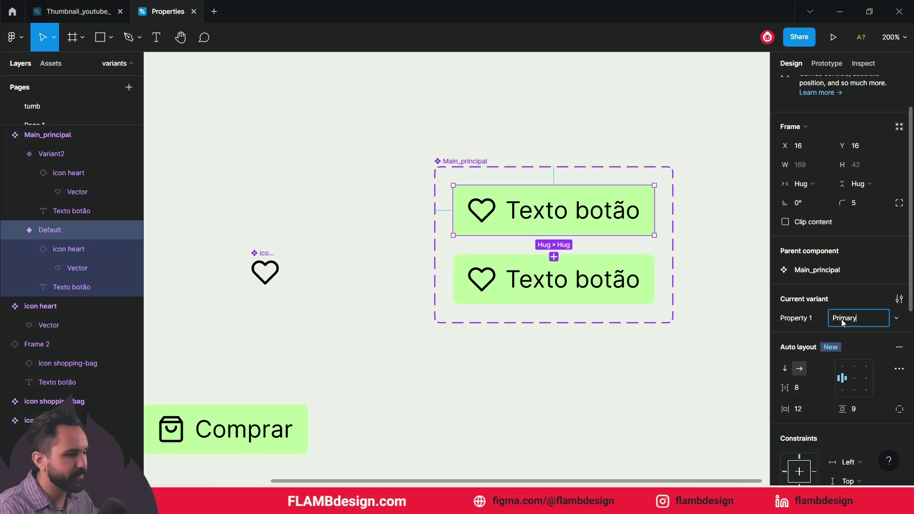
pyautogui.press('Return')
# - Rename the second variant's Property 1 value to Secondary
pyautogui.press('Tab')
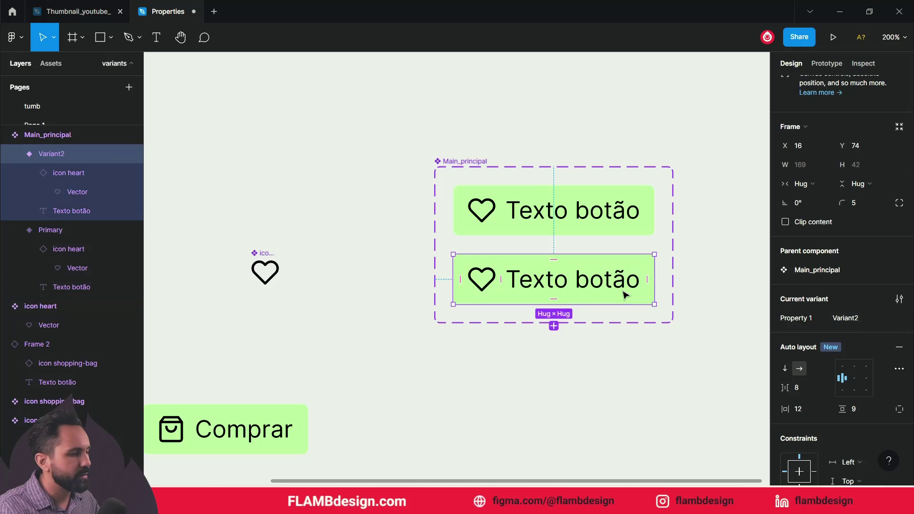
pyautogui.click(869, 318)
pyautogui.write('Seco')
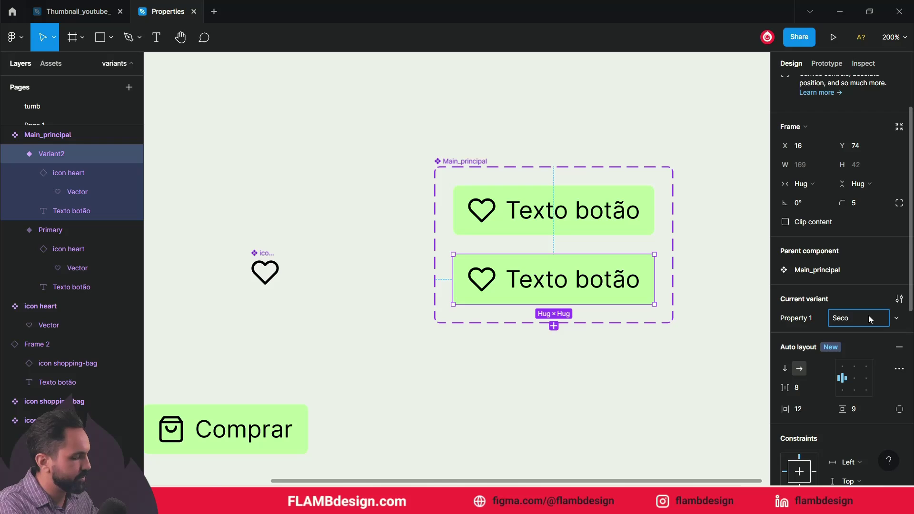
pyautogui.write('nda')
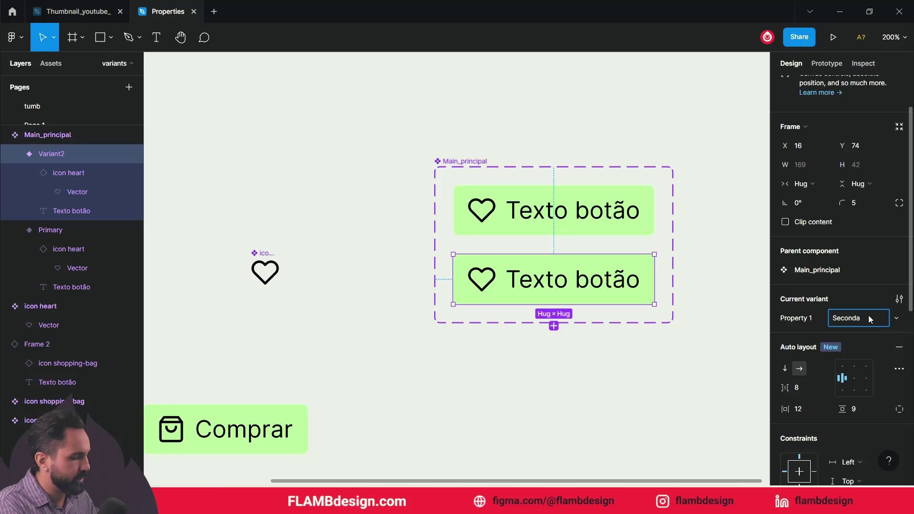
pyautogui.write('ry')
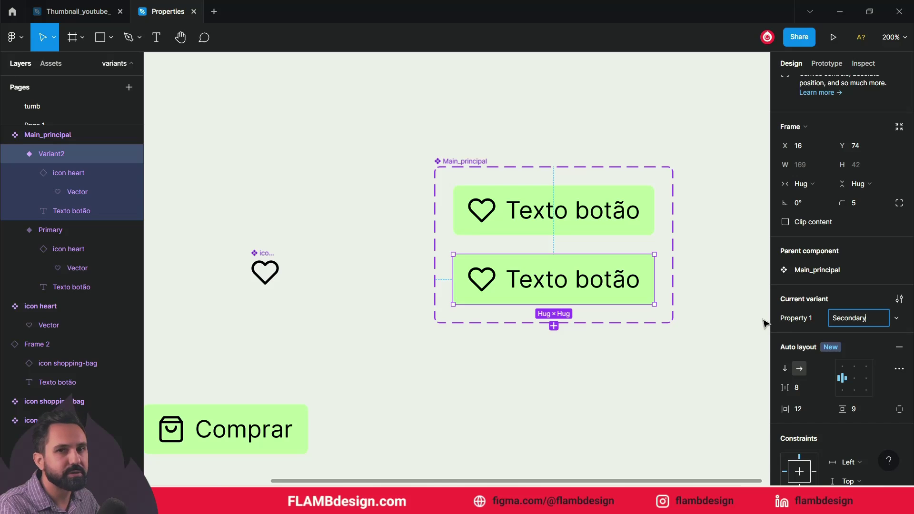
pyautogui.click(725, 324)
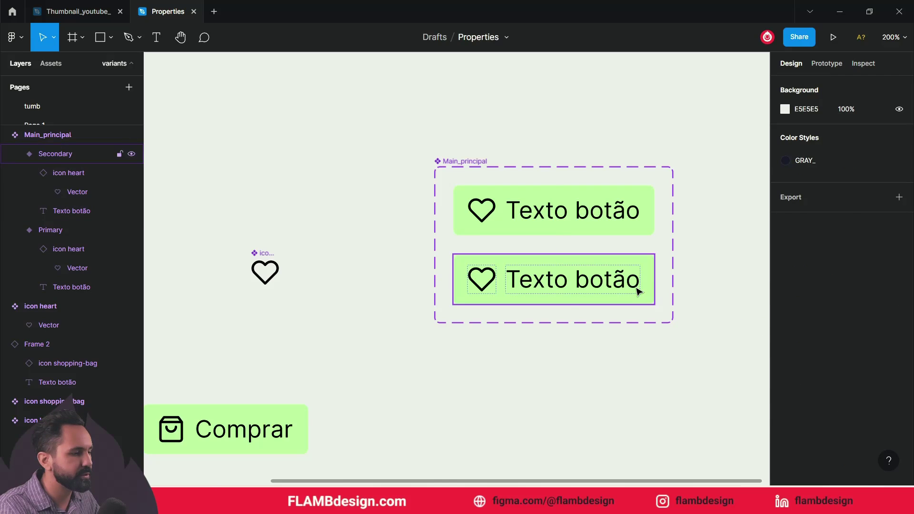
# - Give the Secondary variant a brighter 74FC45 green fill and move the Comprar button below the set
pyautogui.click(638, 290)
pyautogui.scroll(-5, 863, 324)
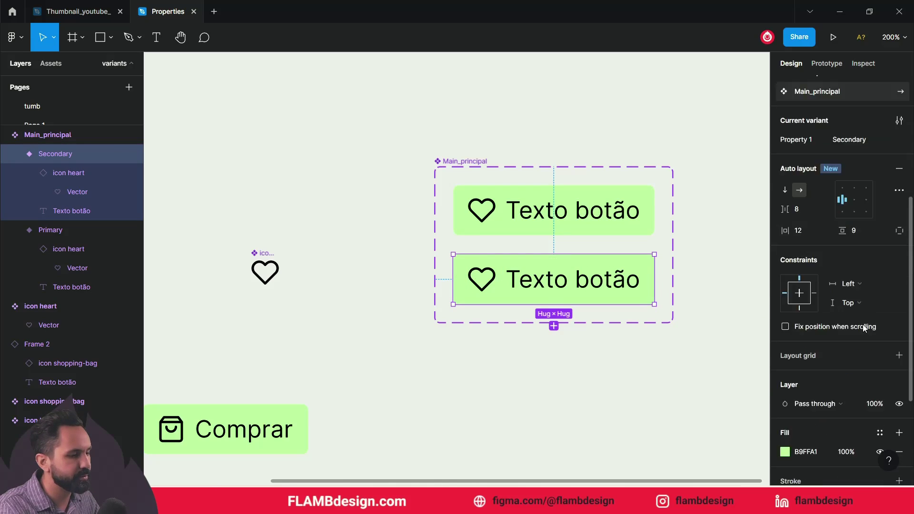
pyautogui.click(785, 452)
pyautogui.moveTo(706, 202)
pyautogui.mouseDown()
pyautogui.moveTo(728, 209)
pyautogui.moveTo(734, 195)
pyautogui.mouseUp()
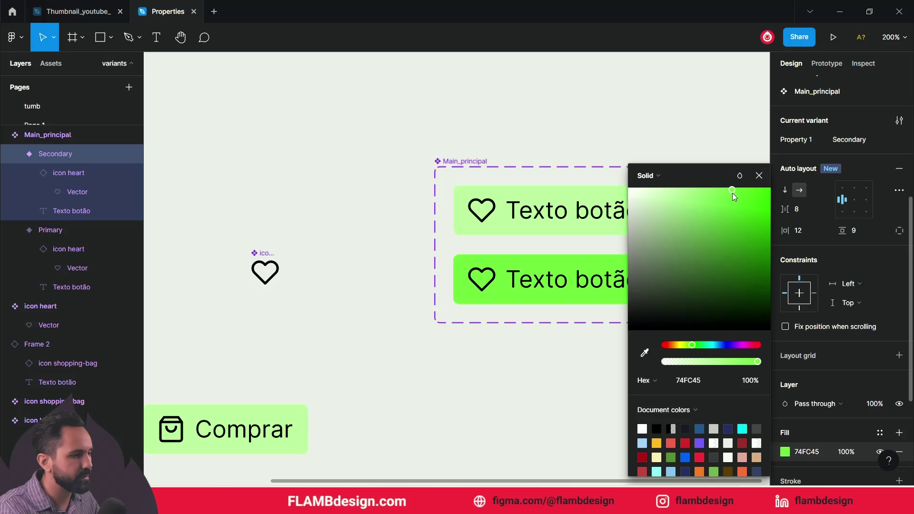
pyautogui.click(745, 148)
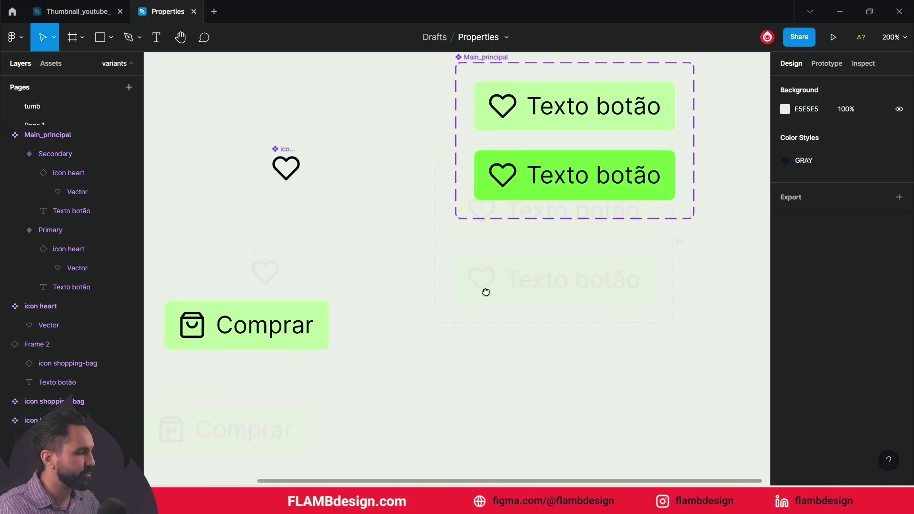
pyautogui.moveTo(249, 298)
pyautogui.mouseDown()
pyautogui.moveTo(553, 300)
pyautogui.moveTo(566, 290)
pyautogui.mouseUp()
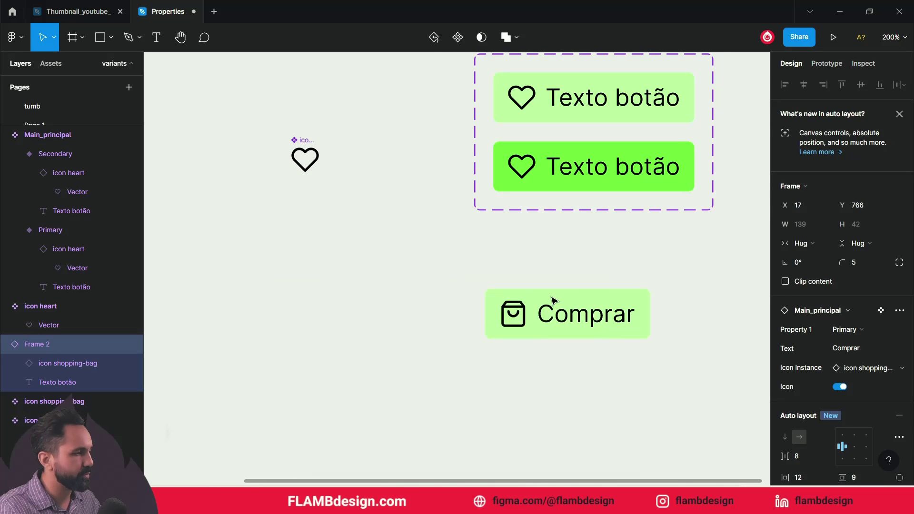
pyautogui.hscroll(3, 580, 260)
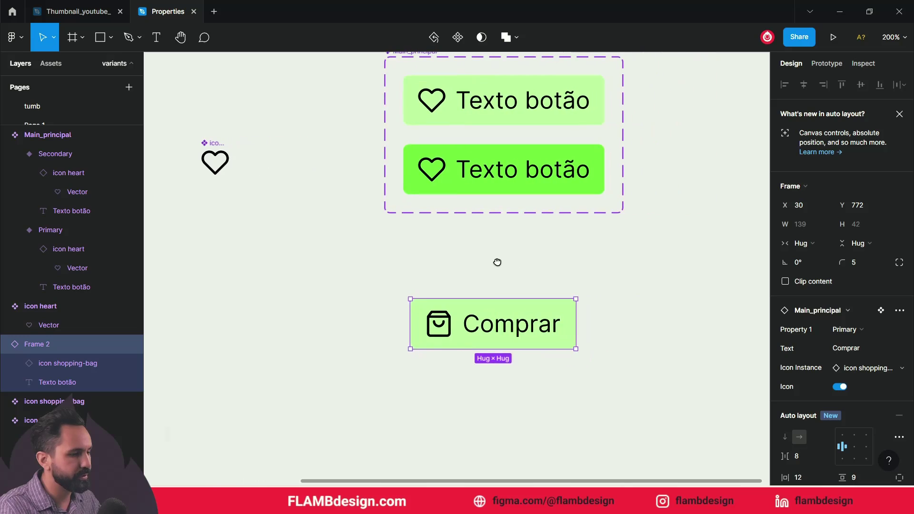
pyautogui.click(613, 284)
pyautogui.click(504, 324)
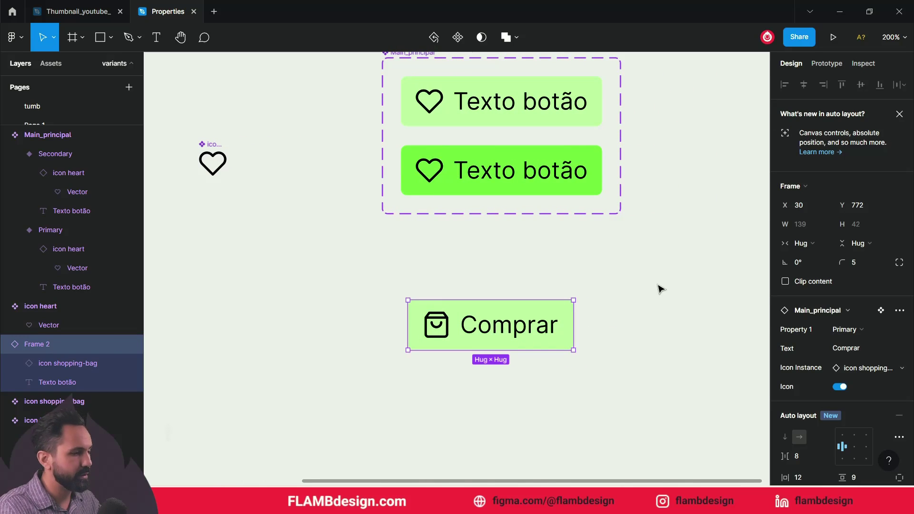
pyautogui.scroll(-1, 660, 288)
pyautogui.scroll(-2, 659, 289)
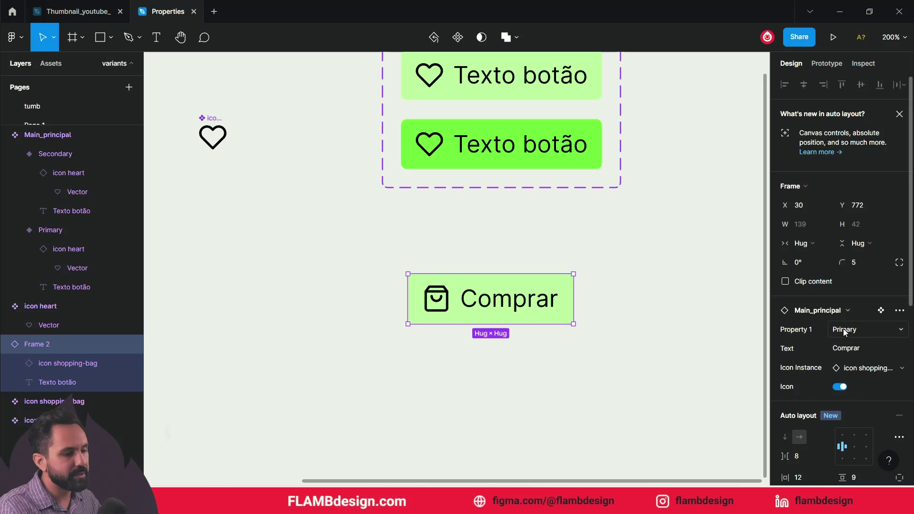
pyautogui.click(872, 331)
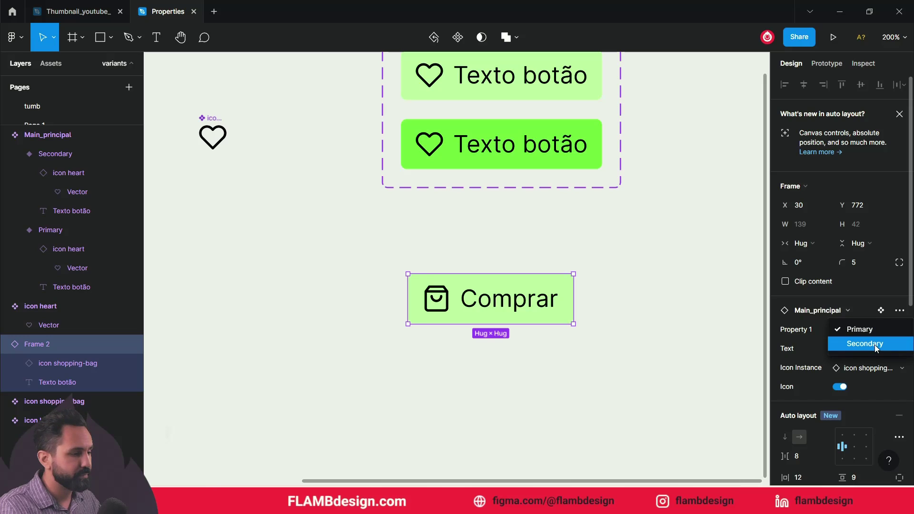
pyautogui.click(875, 345)
pyautogui.click(872, 333)
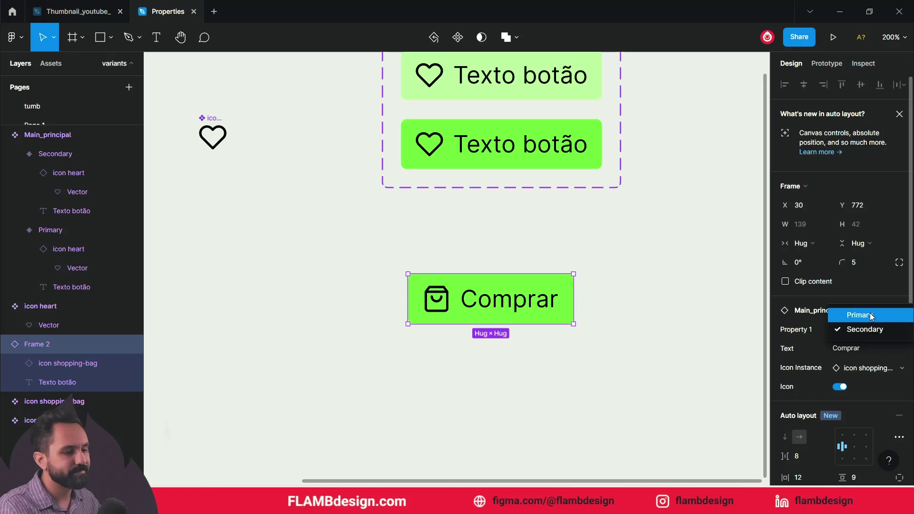
pyautogui.click(871, 316)
pyautogui.click(631, 340)
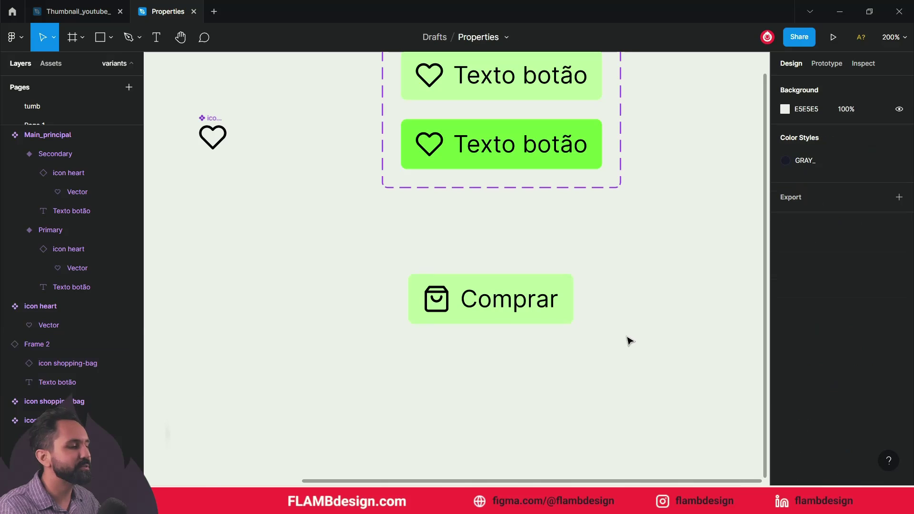
pyautogui.click(502, 302)
pyautogui.scroll(-1, 697, 313)
pyautogui.click(688, 315)
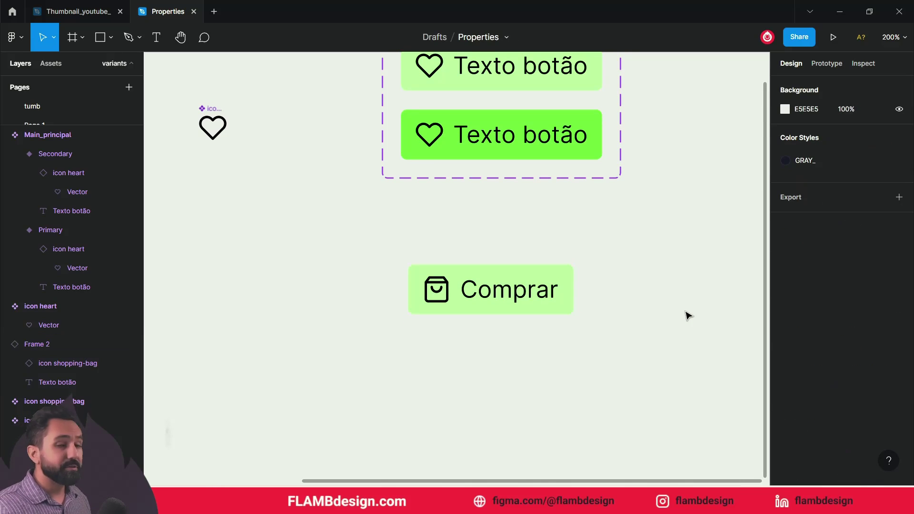
pyautogui.scroll(-1, 689, 315)
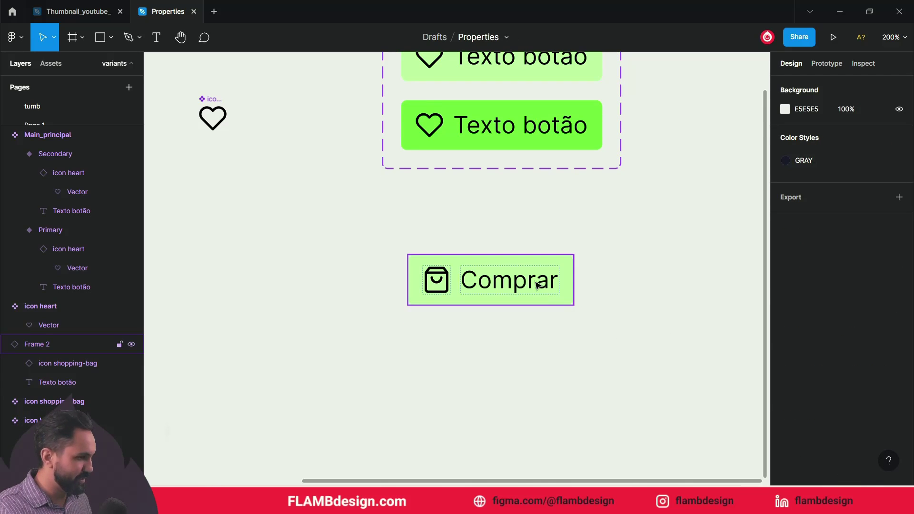
pyautogui.click(562, 286)
pyautogui.scroll(-1, 629, 273)
pyautogui.scroll(-1, 627, 263)
pyautogui.scroll(10, 628, 266)
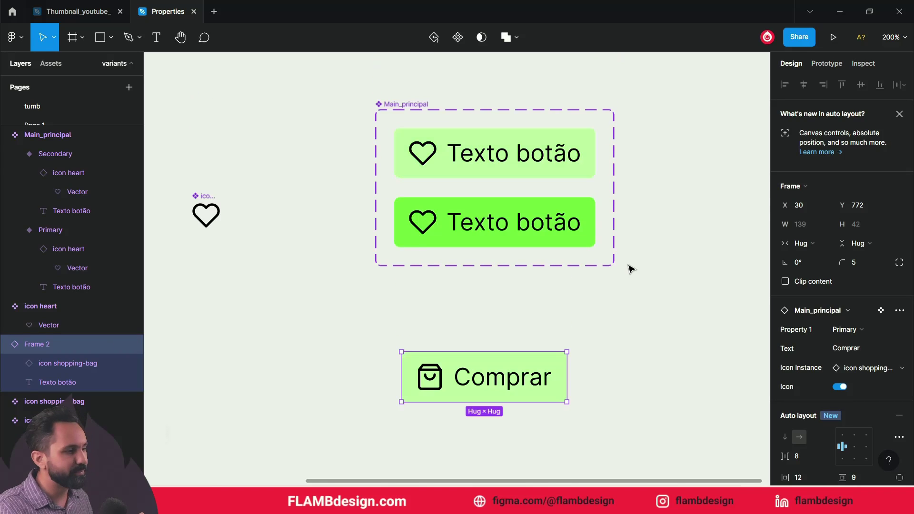
# - Duplicate the Comprar button downward into a vertical stack of four identical copies
pyautogui.scroll(-5, 723, 365)
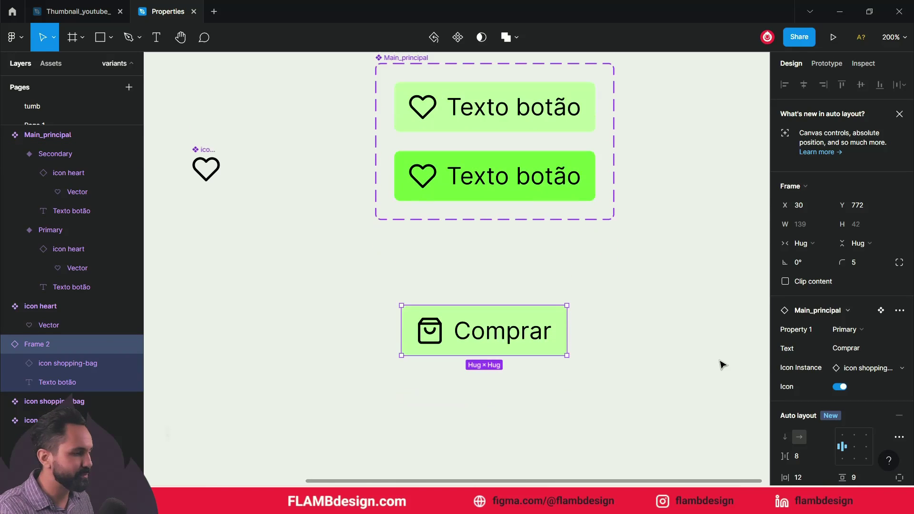
pyautogui.click(675, 366)
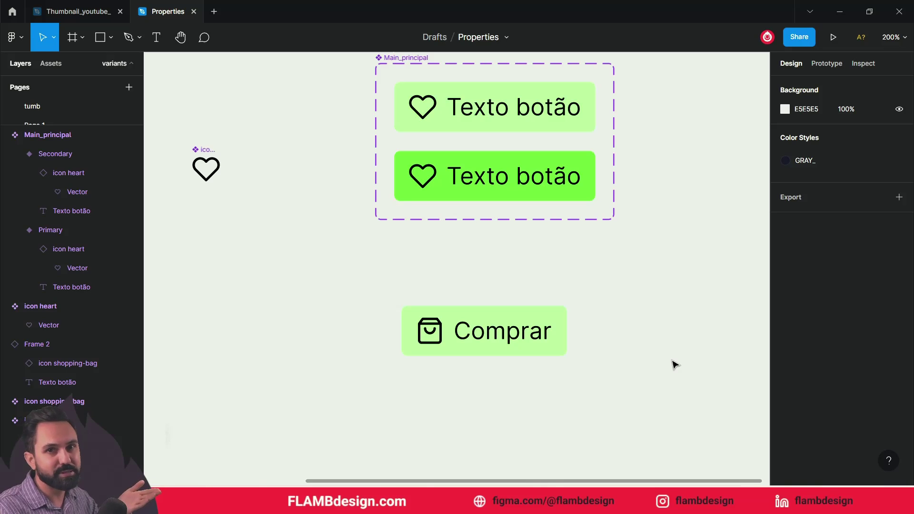
pyautogui.scroll(-1, 675, 365)
pyautogui.click(426, 308)
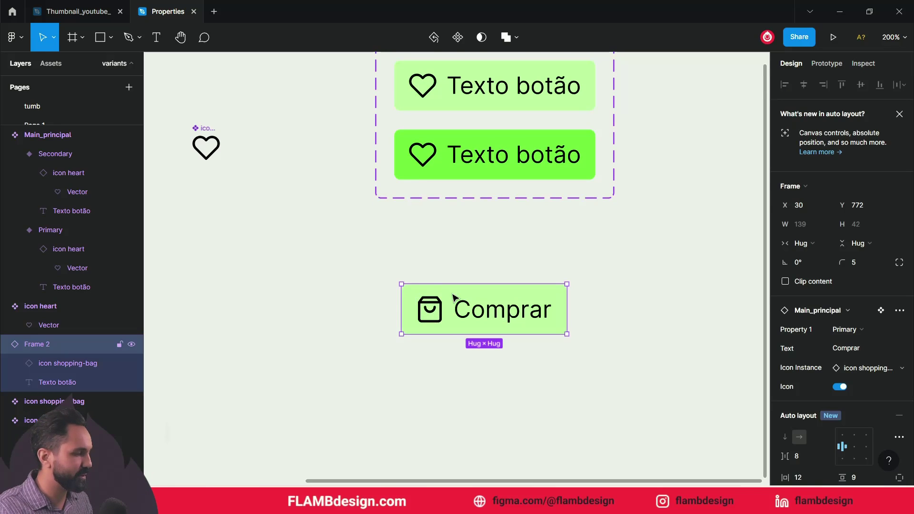
pyautogui.scroll(-2, 465, 257)
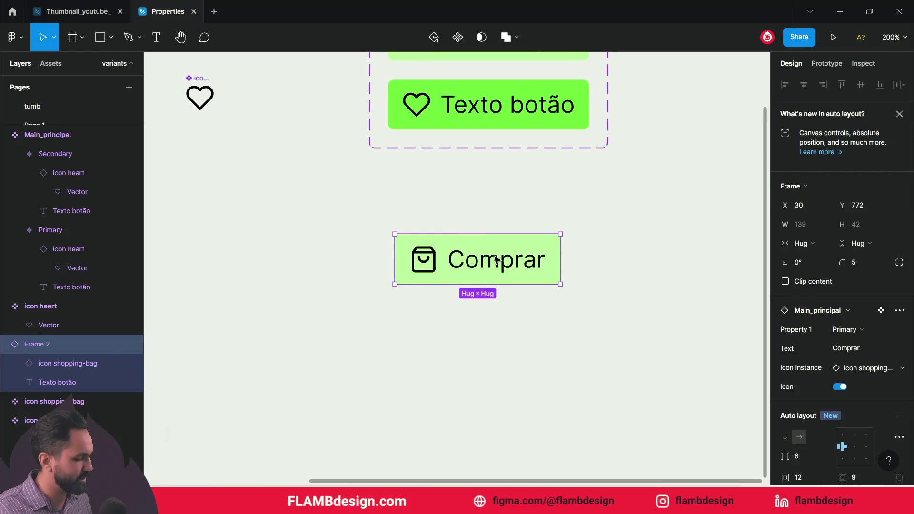
pyautogui.moveTo(495, 261); pyautogui.dragTo(506, 339)
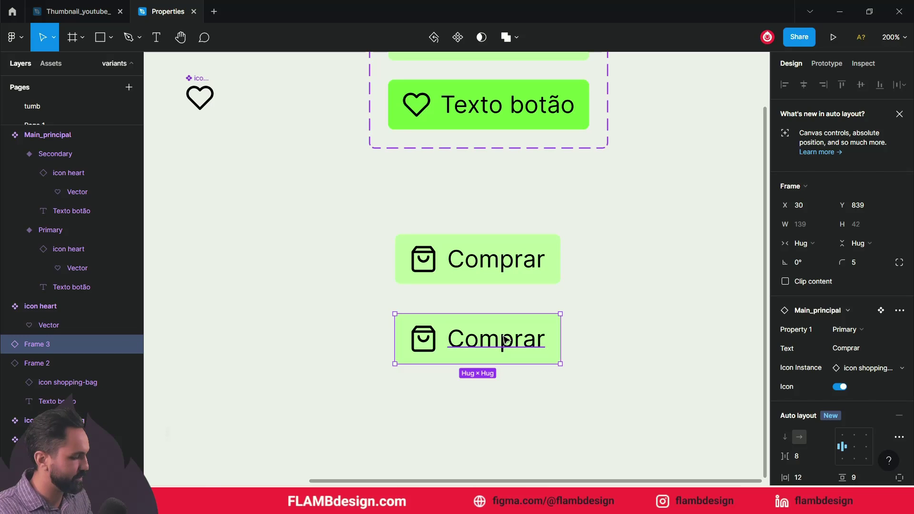
pyautogui.hotkey('ctrl', 'd')
pyautogui.hotkey('ctrl', 'd')
pyautogui.scroll(-3, 504, 343)
pyautogui.scroll(-2, 612, 292)
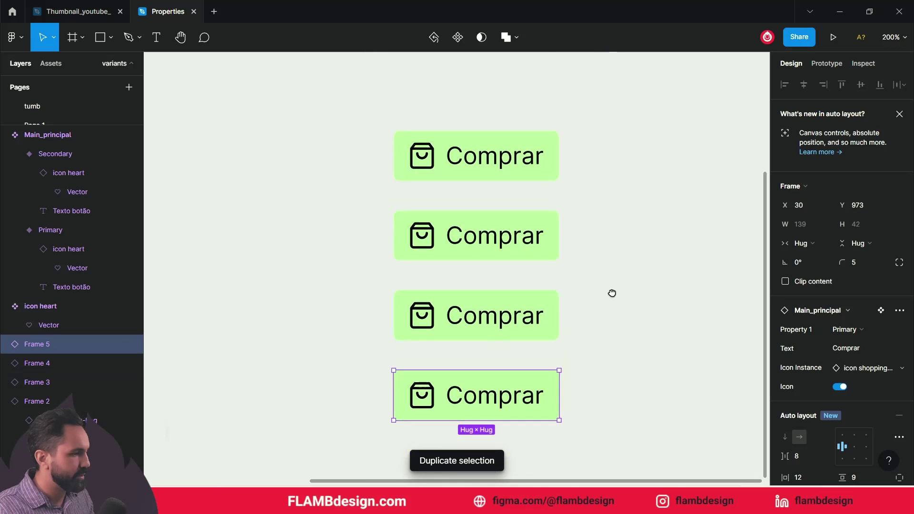
pyautogui.scroll(-1, 618, 287)
pyautogui.click(532, 188)
pyautogui.click(534, 157)
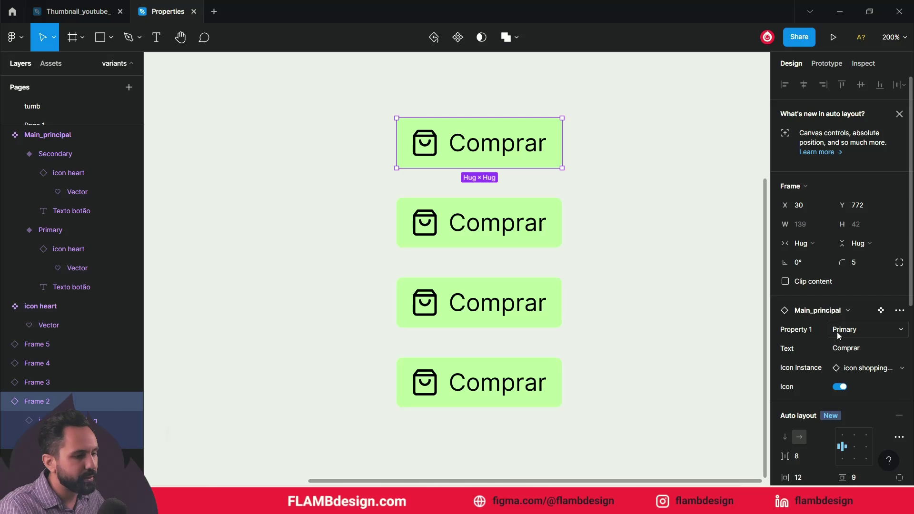
# - Give the top button the icon heart and the label Salvar
pyautogui.click(876, 370)
pyautogui.click(798, 427)
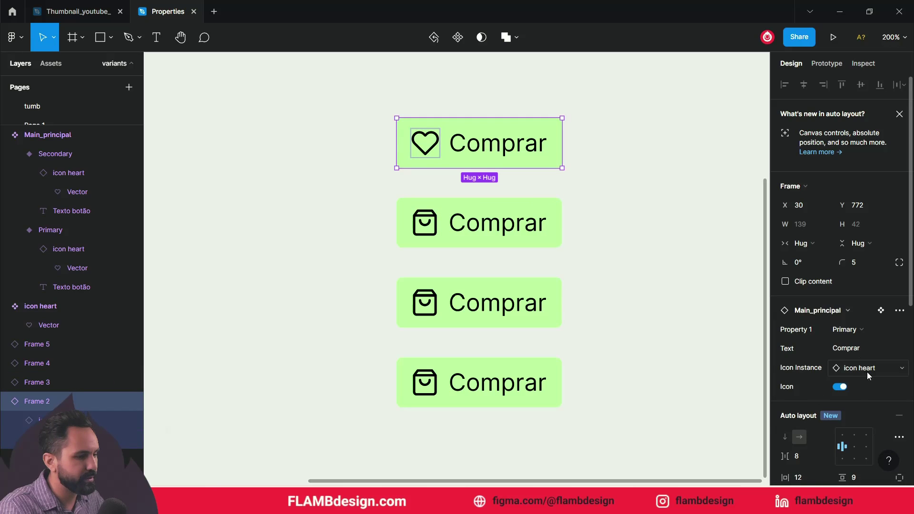
pyautogui.click(854, 351)
pyautogui.write('Salvar')
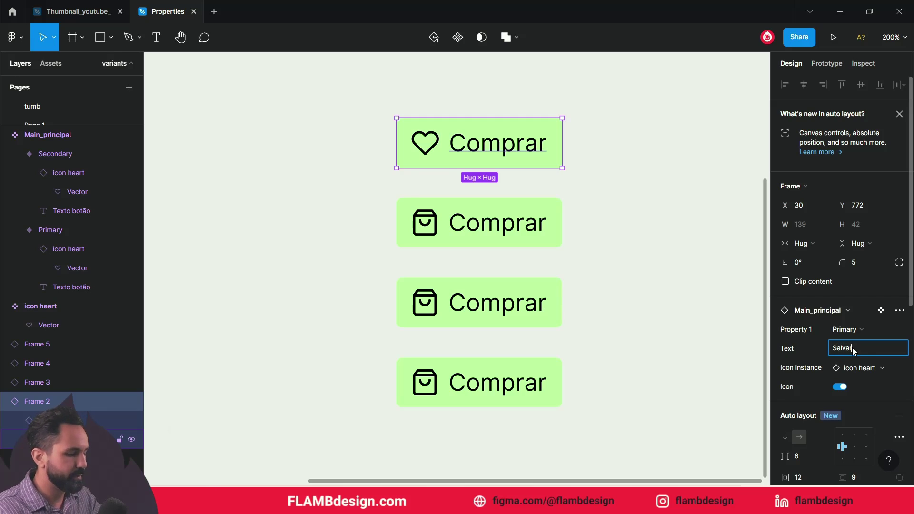
pyautogui.press('Return')
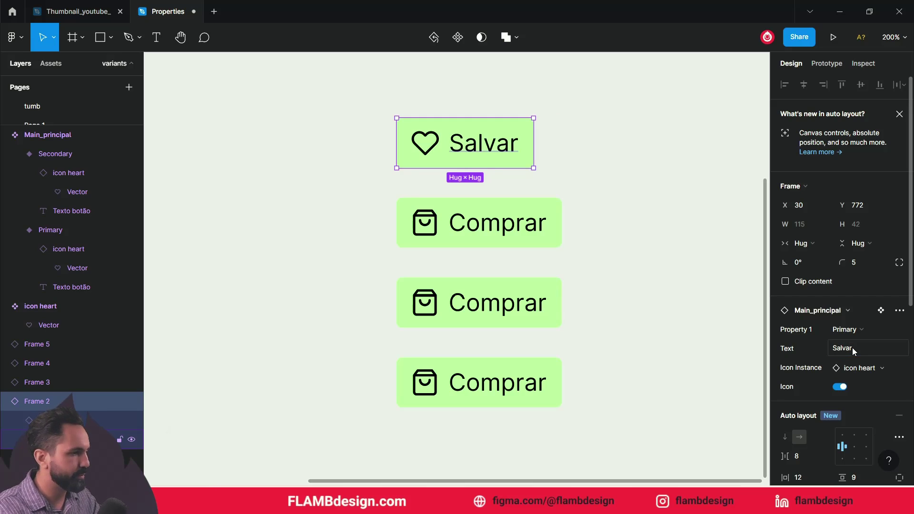
pyautogui.click(633, 291)
# - Switch the second button to the Secondary variant with its Icon turned off
pyautogui.click(539, 244)
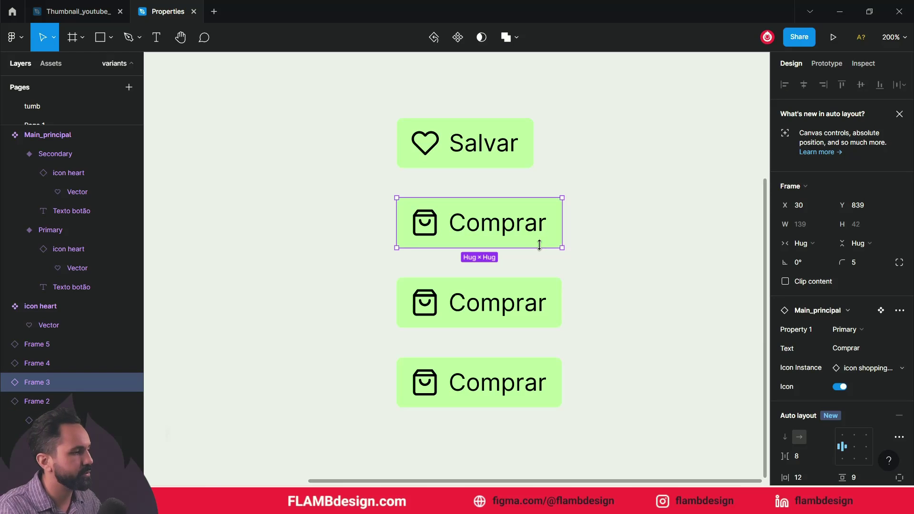
pyautogui.click(845, 329)
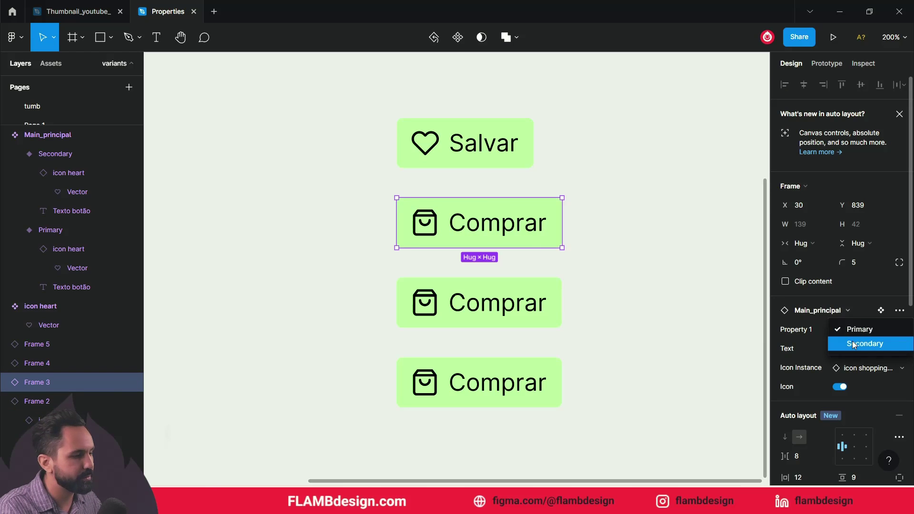
pyautogui.click(854, 344)
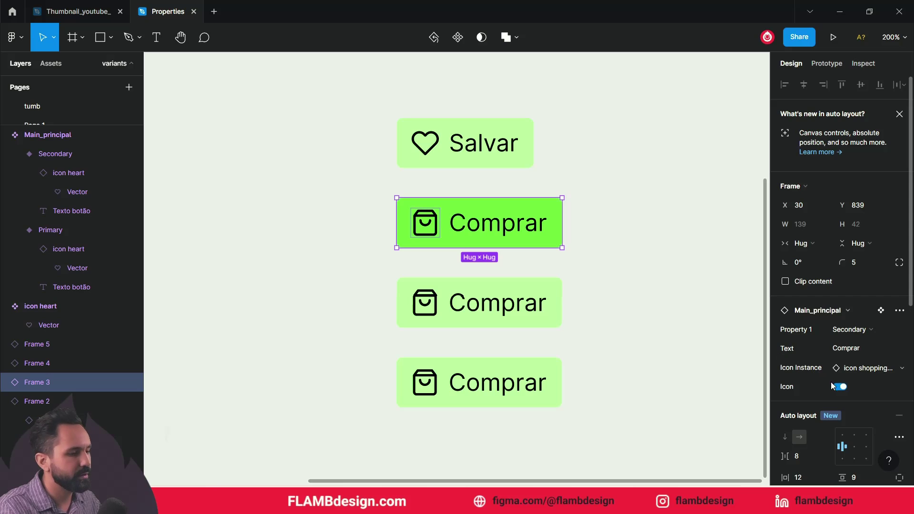
pyautogui.click(845, 387)
pyautogui.click(757, 398)
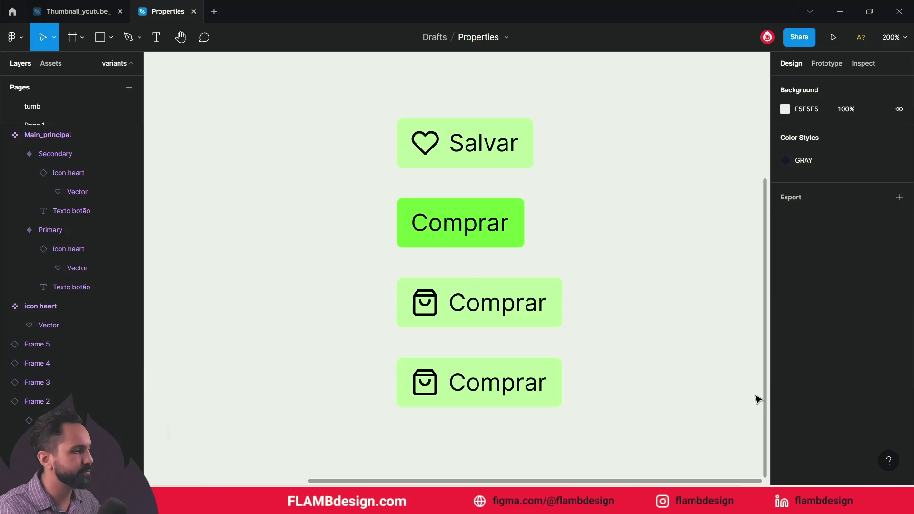
pyautogui.click(550, 316)
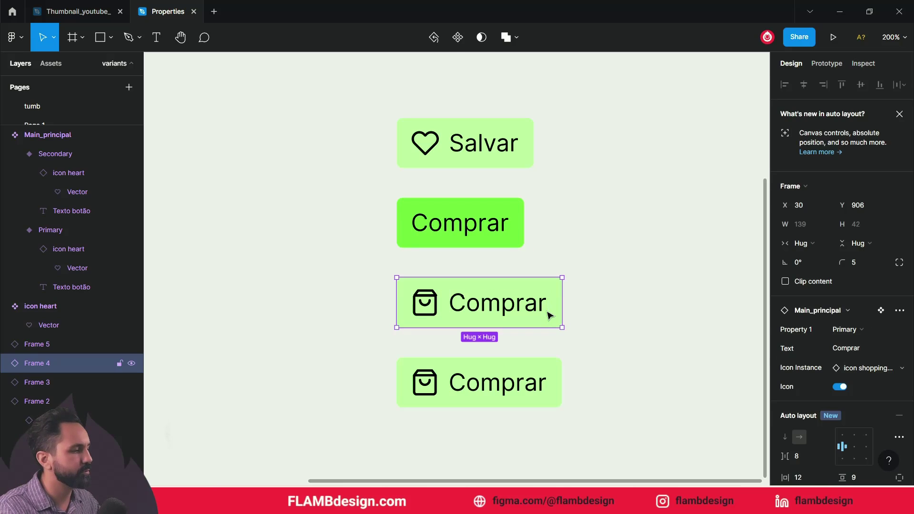
pyautogui.click(881, 369)
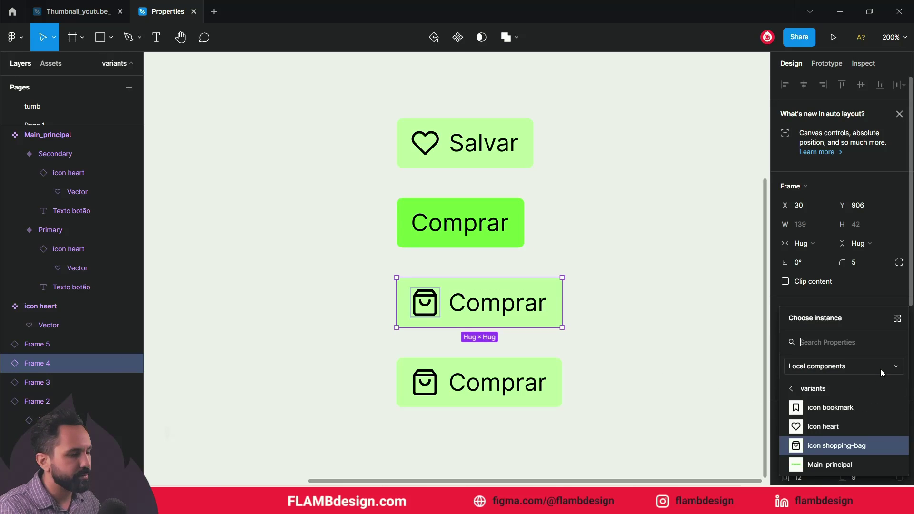
pyautogui.click(805, 410)
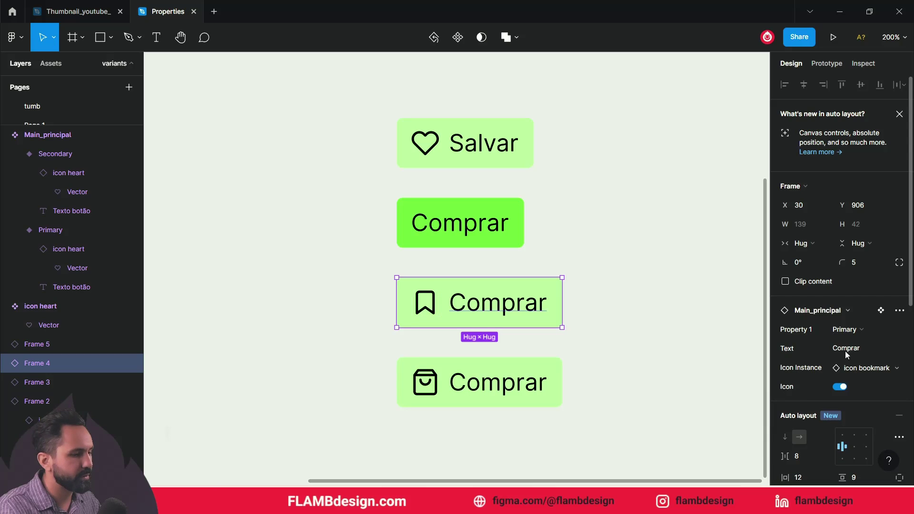
pyautogui.click(863, 352)
pyautogui.write('salvar')
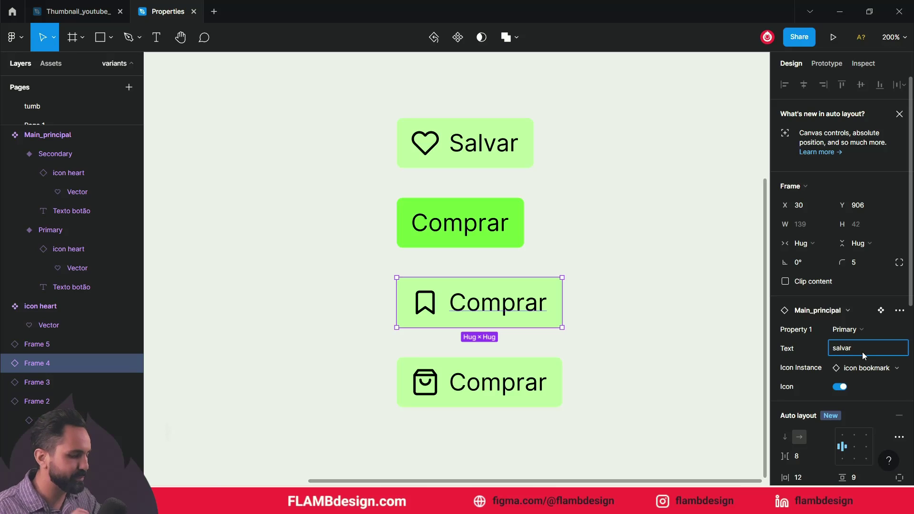
pyautogui.press('Return')
pyautogui.click(862, 350)
pyautogui.write('Comprar')
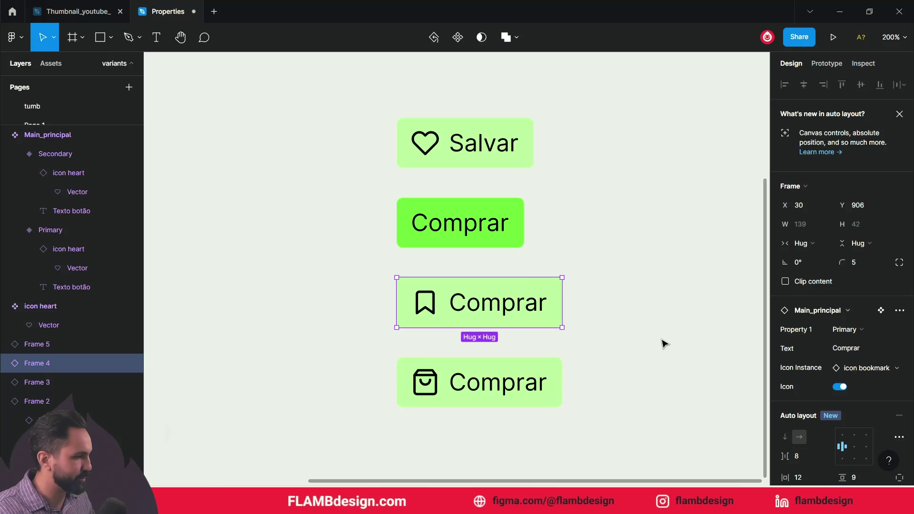
pyautogui.click(643, 334)
pyautogui.click(512, 312)
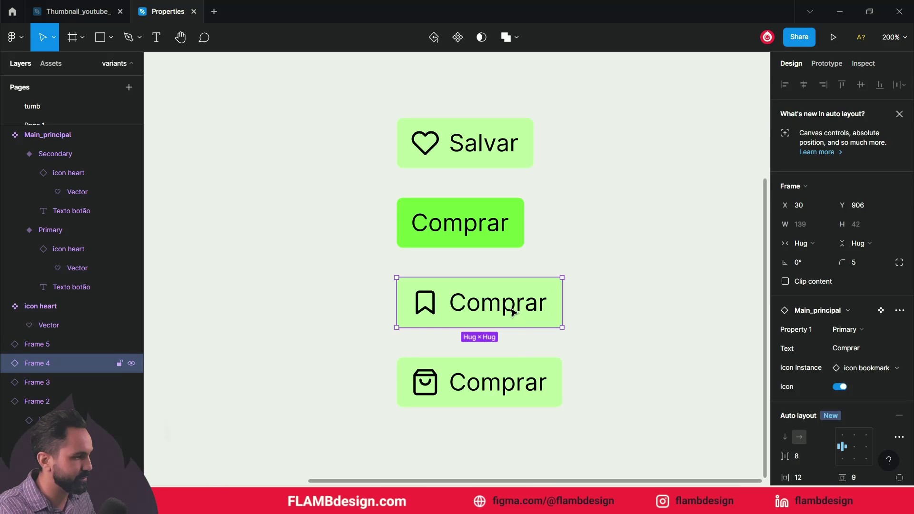
pyautogui.click(525, 380)
pyautogui.scroll(-2, 524, 376)
pyautogui.scroll(-5, 509, 232)
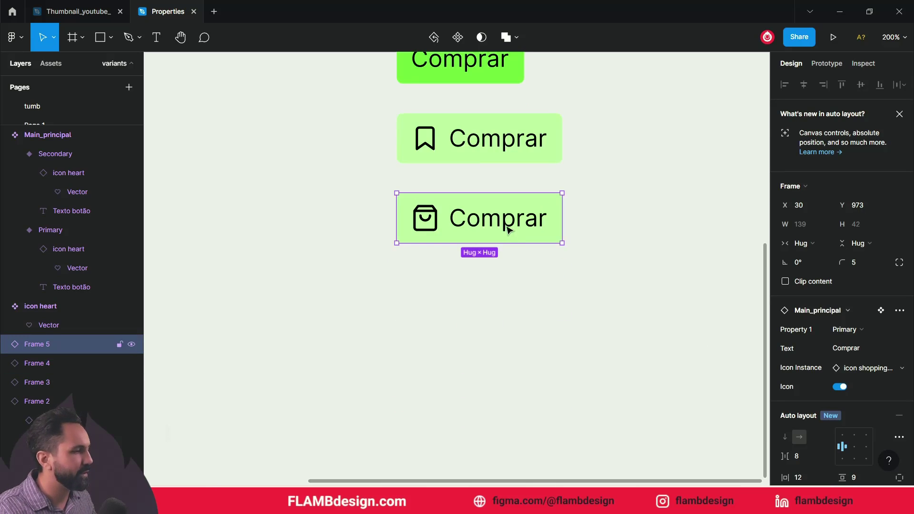
# - Duplicate the shopping-bag button below itself and select both lower buttons
pyautogui.moveTo(508, 232); pyautogui.dragTo(510, 312)
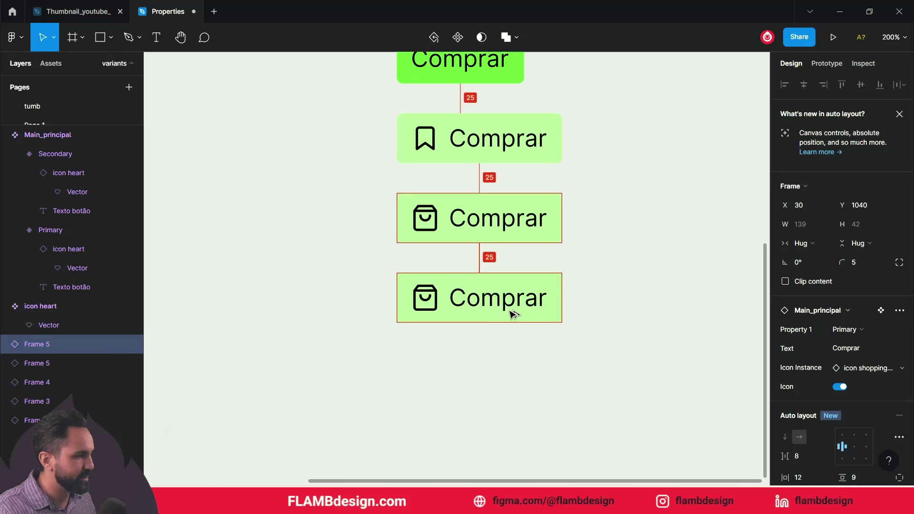
pyautogui.click(305, 261)
pyautogui.moveTo(292, 196); pyautogui.dragTo(600, 351)
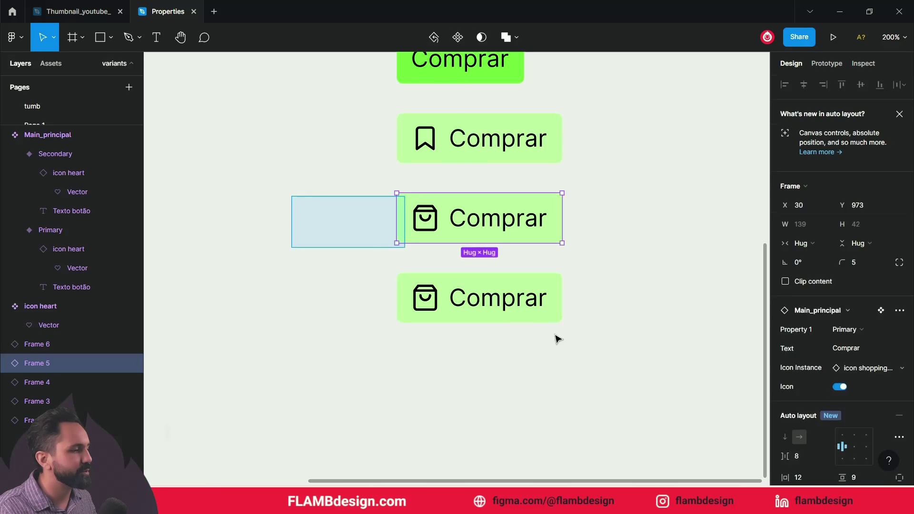
pyautogui.click(614, 384)
pyautogui.moveTo(356, 180); pyautogui.dragTo(589, 332)
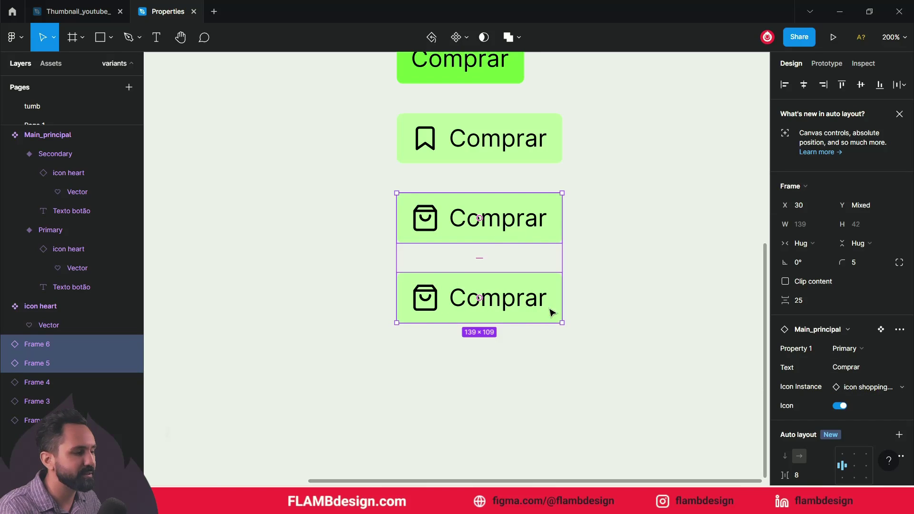
# - Set both buttons to the Secondary variant with the text Curtir o vídeo
pyautogui.click(884, 349)
pyautogui.click(879, 363)
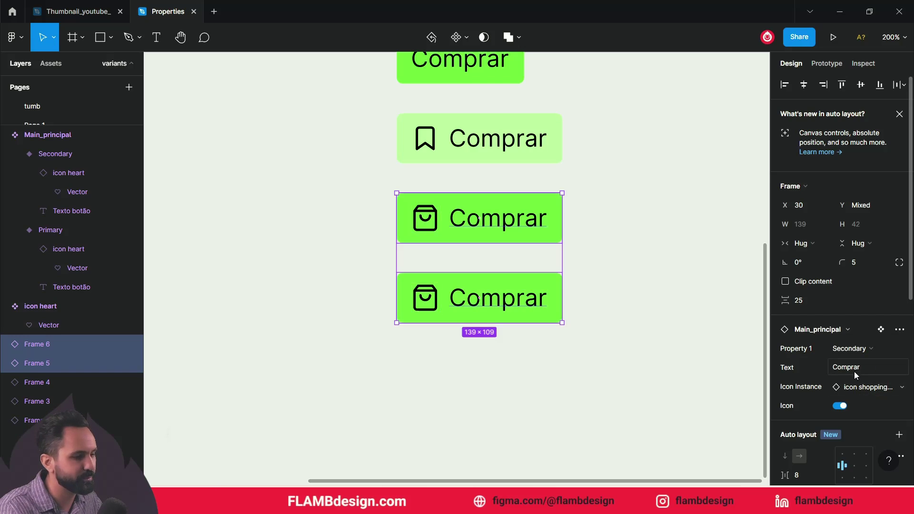
pyautogui.click(855, 370)
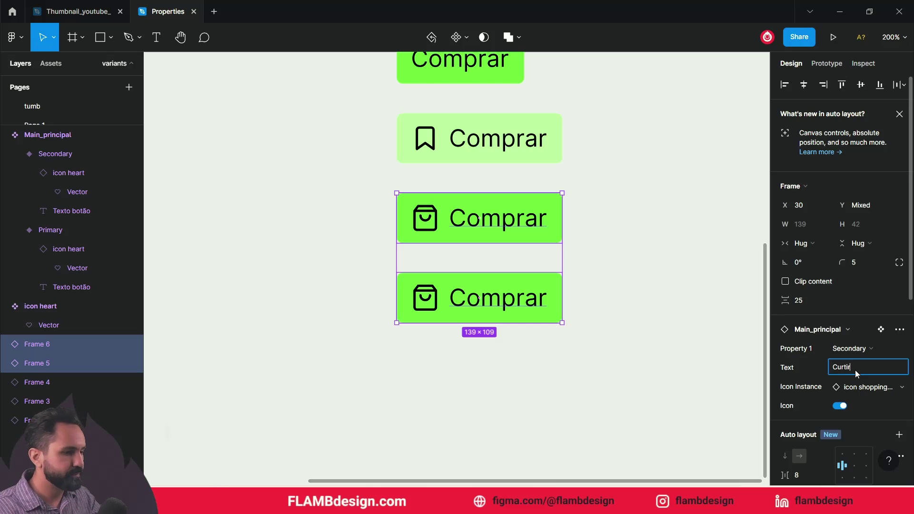
pyautogui.press('Return')
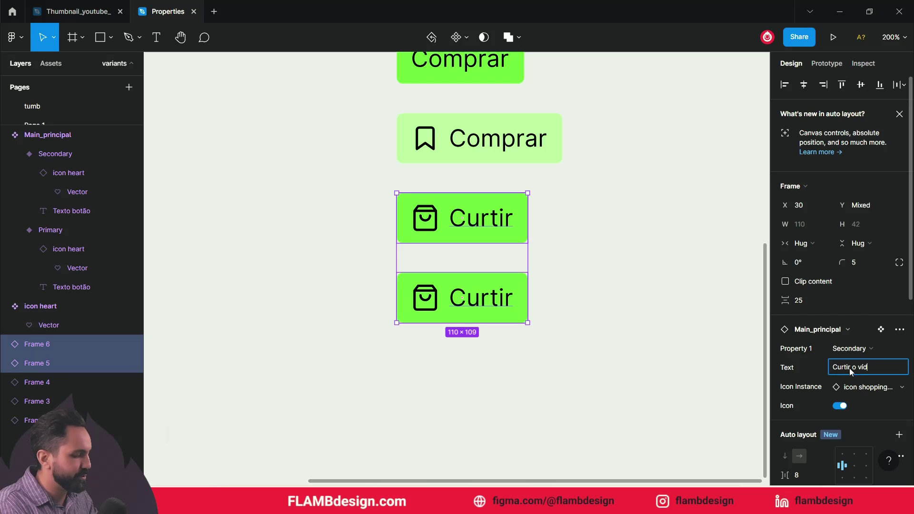
pyautogui.press('Return')
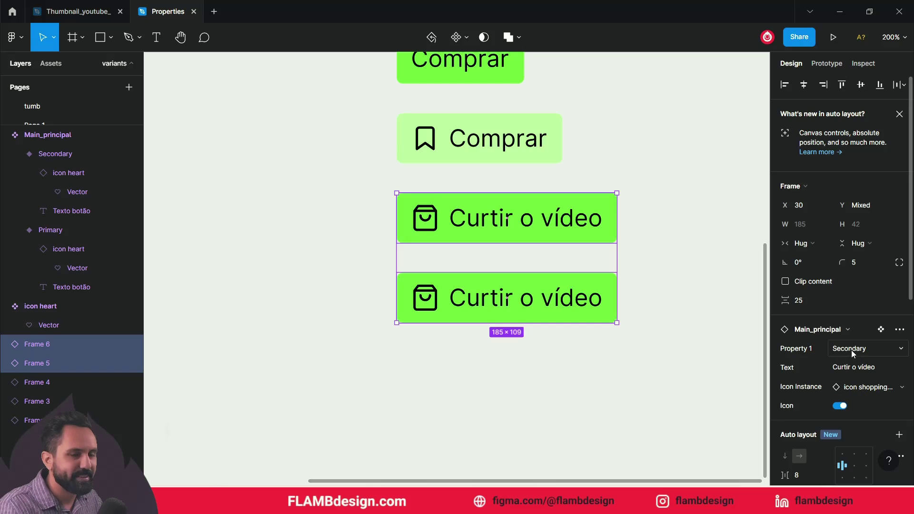
# - Swap both buttons' icons to icon heart
pyautogui.click(867, 393)
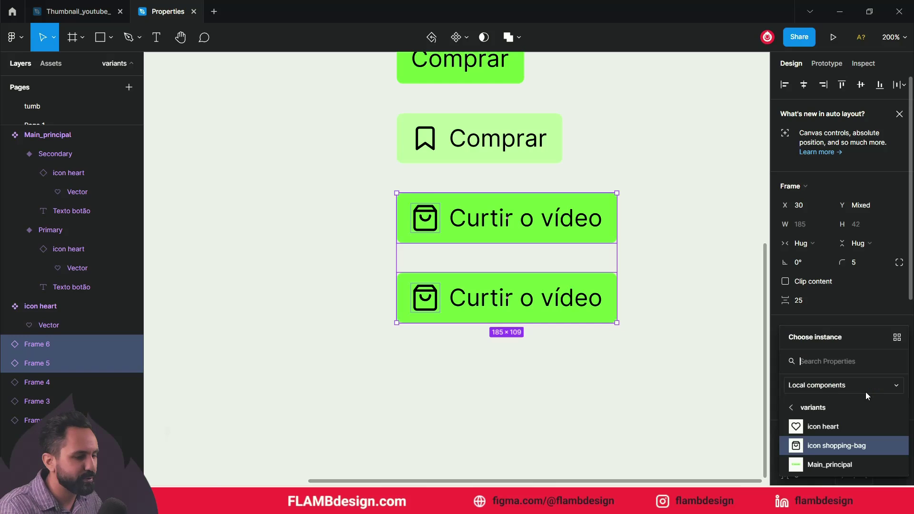
pyautogui.click(796, 424)
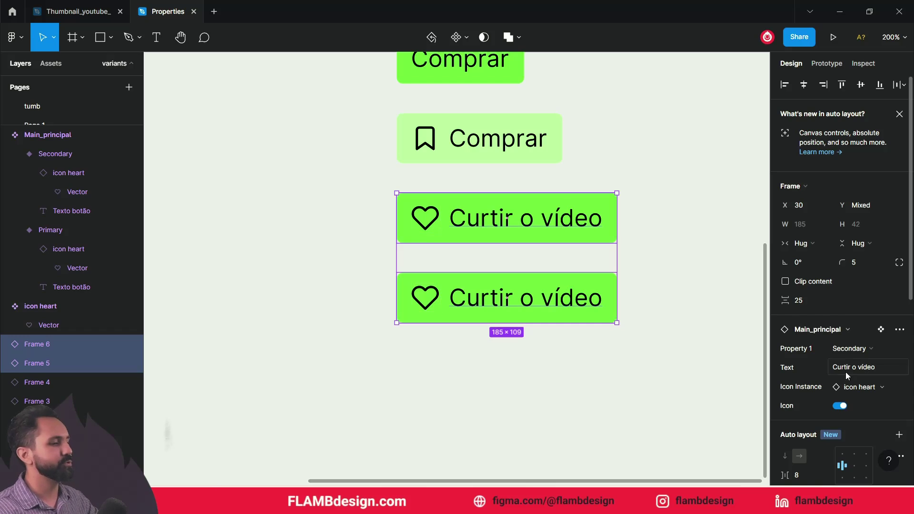
pyautogui.click(684, 389)
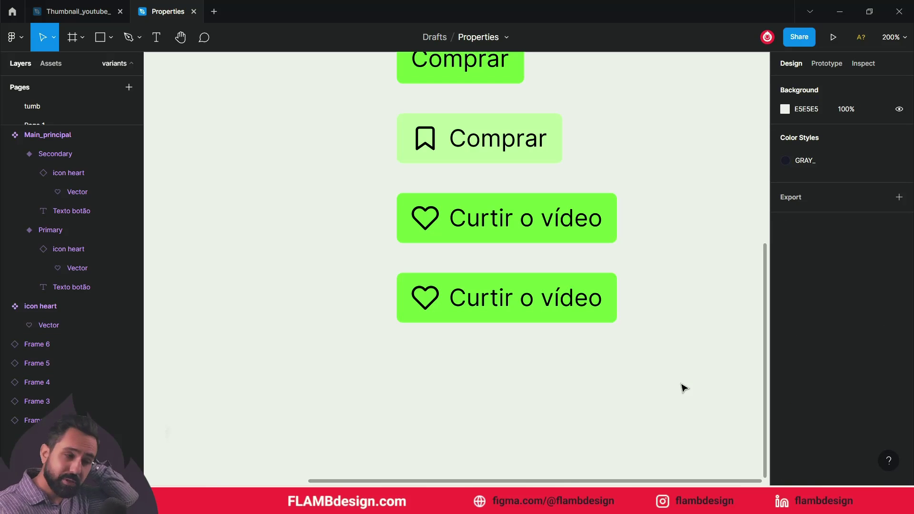
pyautogui.click(566, 236)
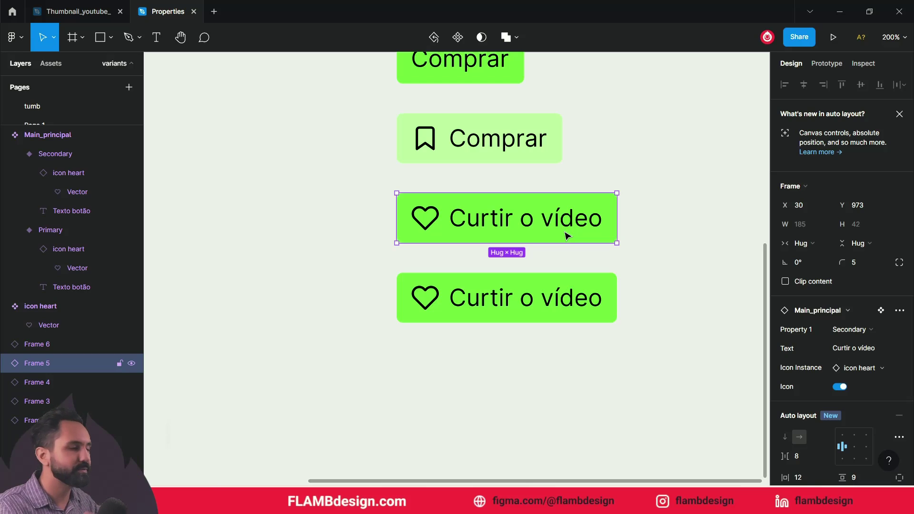
pyautogui.click(627, 379)
pyautogui.click(541, 316)
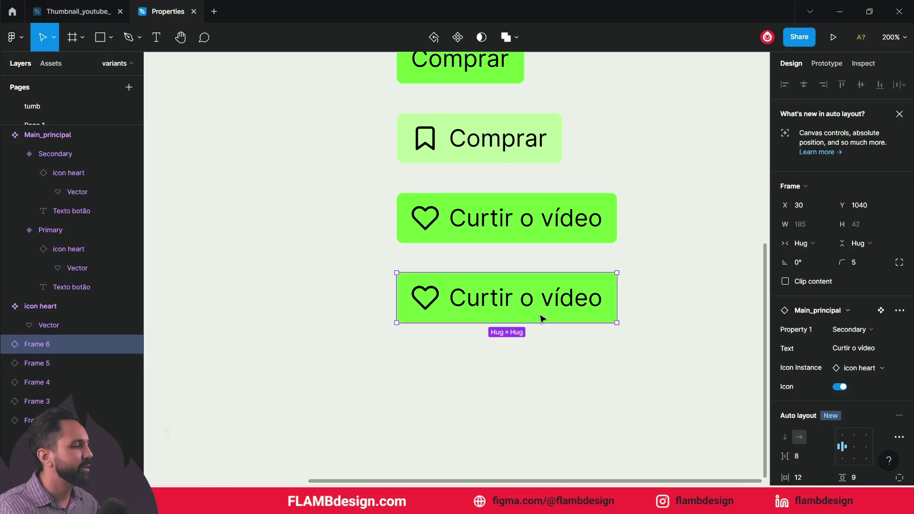
pyautogui.scroll(1, 667, 341)
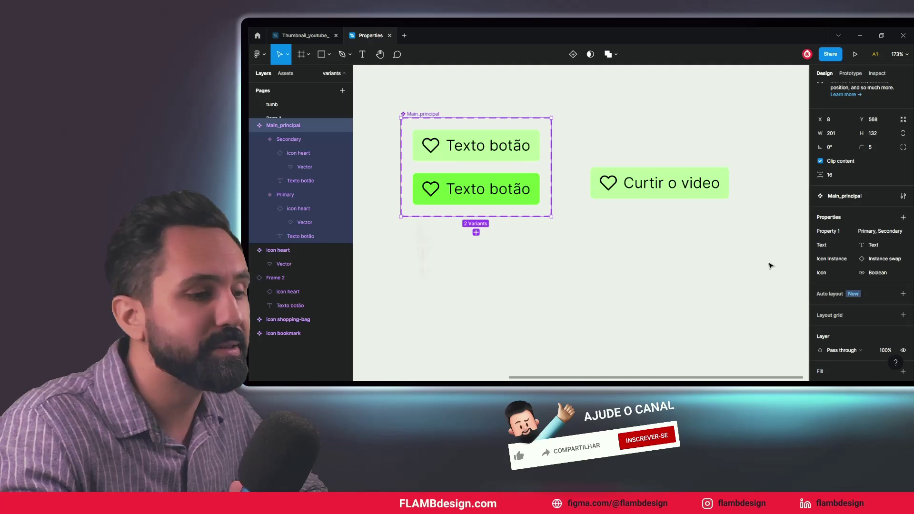
pyautogui.moveTo(858, 231)
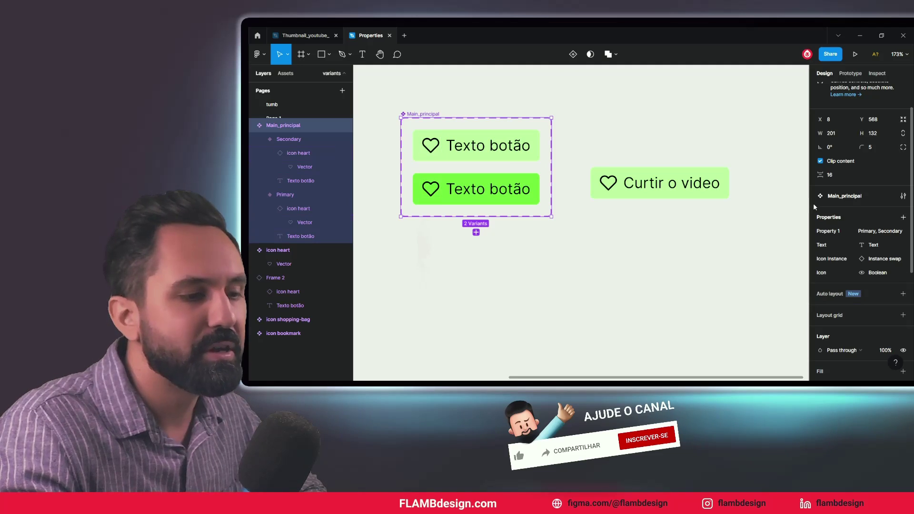
pyautogui.moveTo(860, 259)
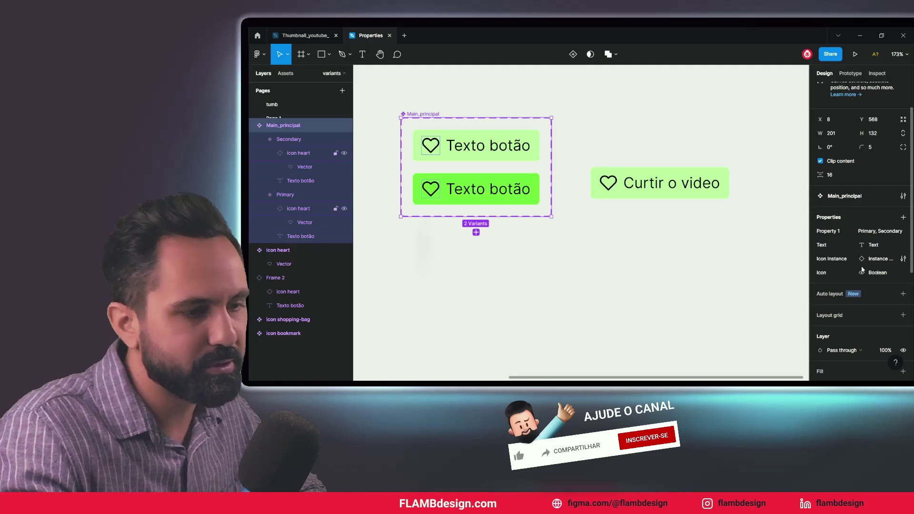
# - Inspect the Main_principal component set's light-green Primary and bright-green Secondary variants
pyautogui.click(690, 191)
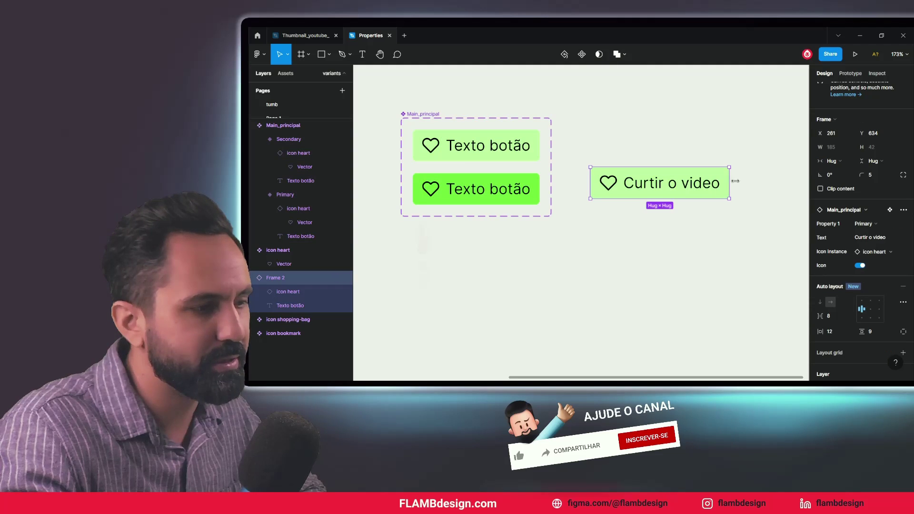
pyautogui.click(410, 115)
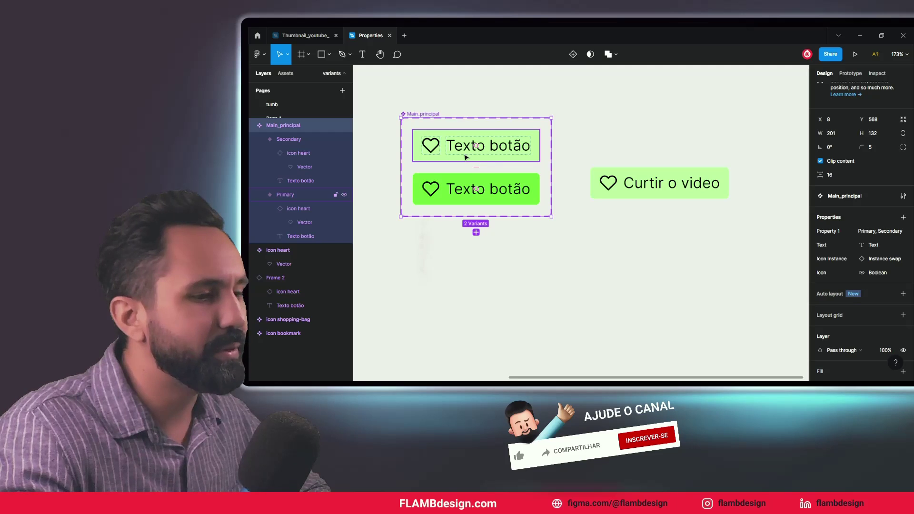
pyautogui.click(511, 283)
pyautogui.click(406, 114)
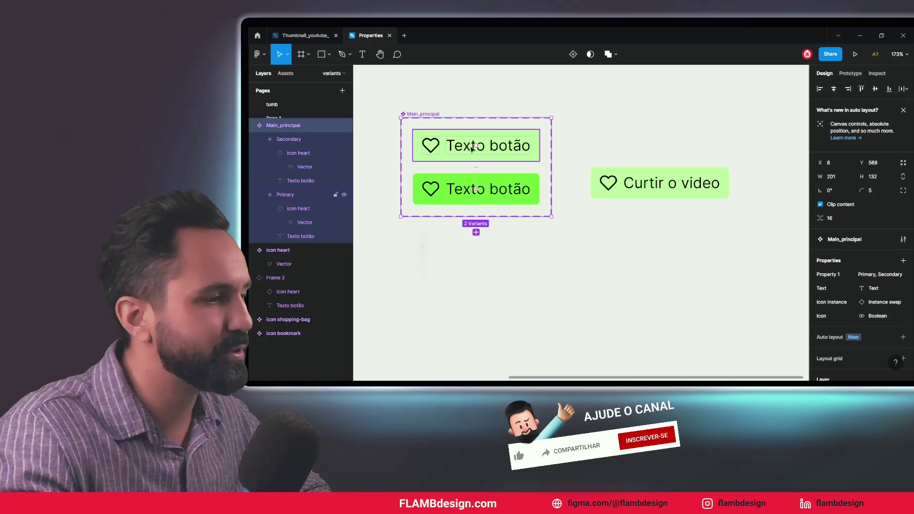
pyautogui.click(472, 149)
pyautogui.click(479, 194)
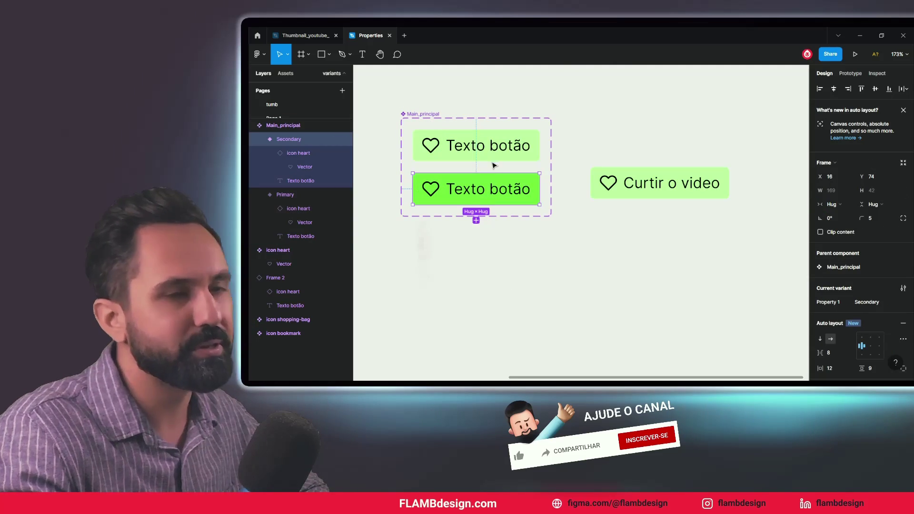
pyautogui.click(495, 143)
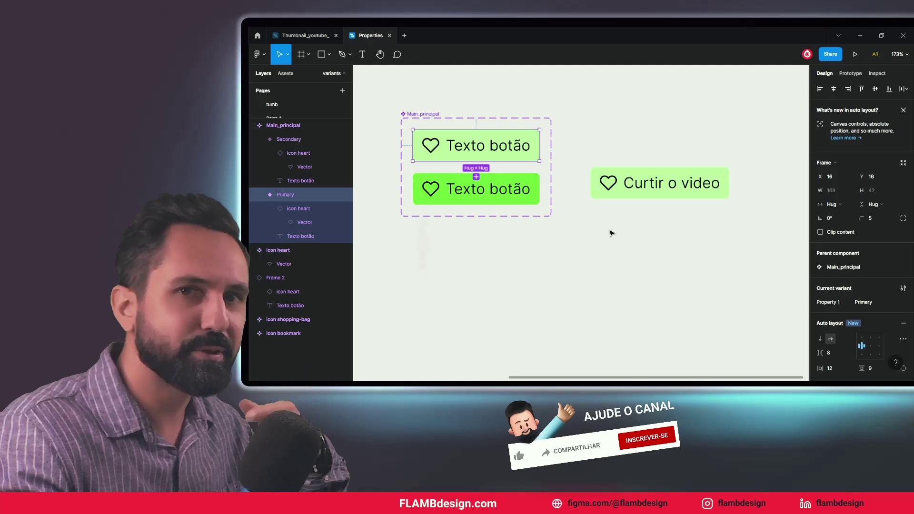
# - Compare the top Primary variant with the Curtir o video button instance
pyautogui.click(586, 225)
pyautogui.click(481, 146)
pyautogui.click(656, 227)
pyautogui.click(677, 197)
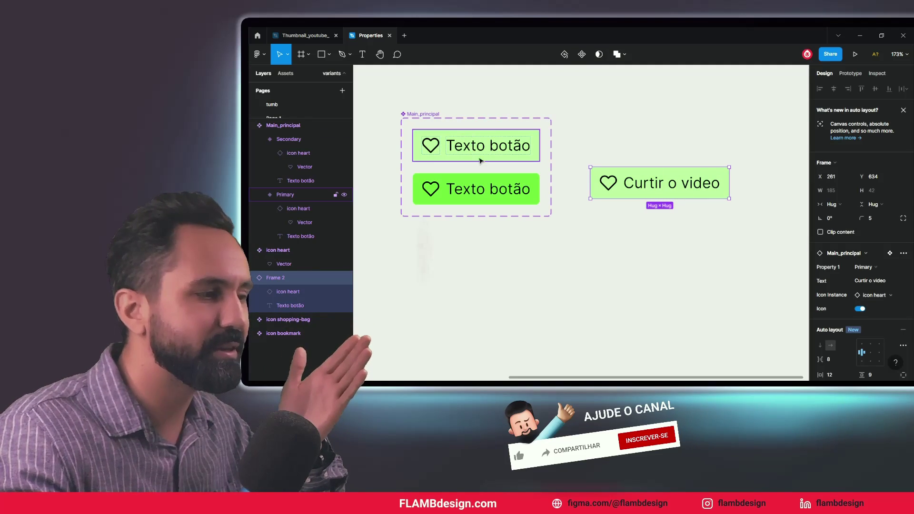
pyautogui.click(645, 249)
pyautogui.click(655, 190)
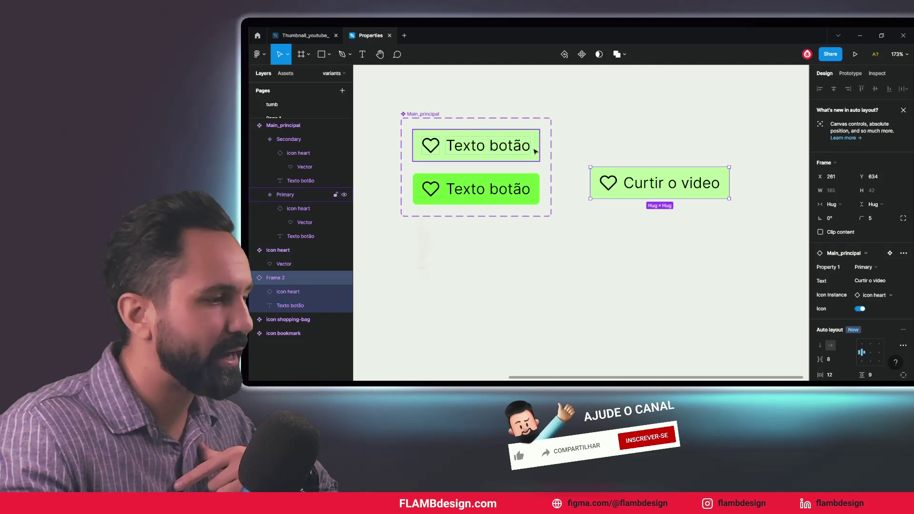
# - Drag a new light-green Texto botão instance from the Primary variant above Curtir o video
pyautogui.click(497, 147)
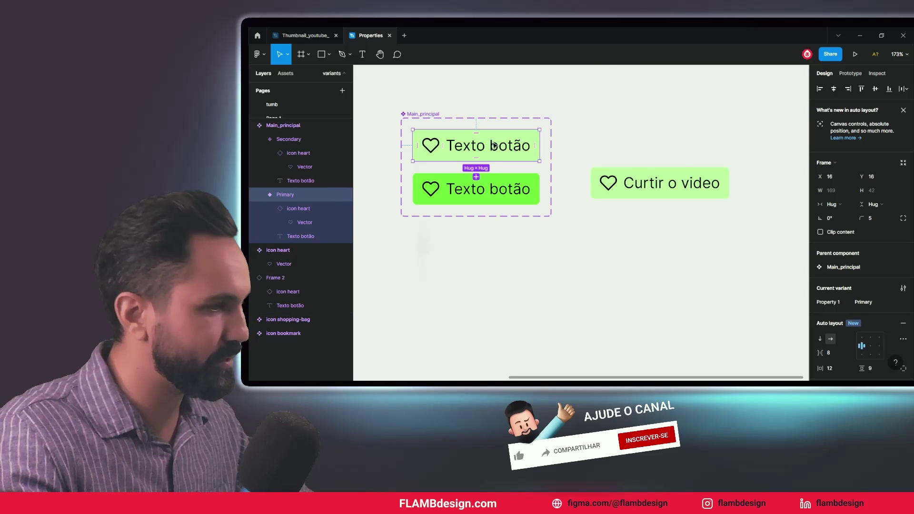
pyautogui.moveTo(494, 145); pyautogui.dragTo(684, 122)
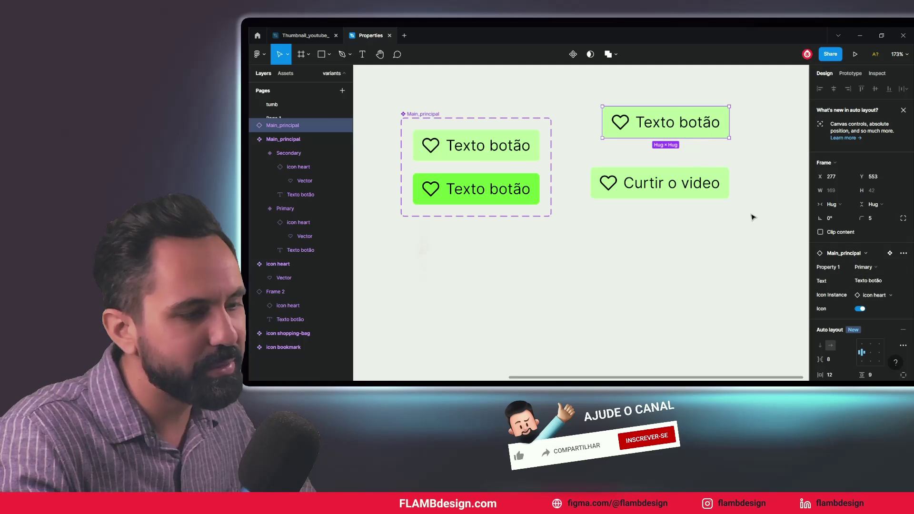
pyautogui.click(712, 195)
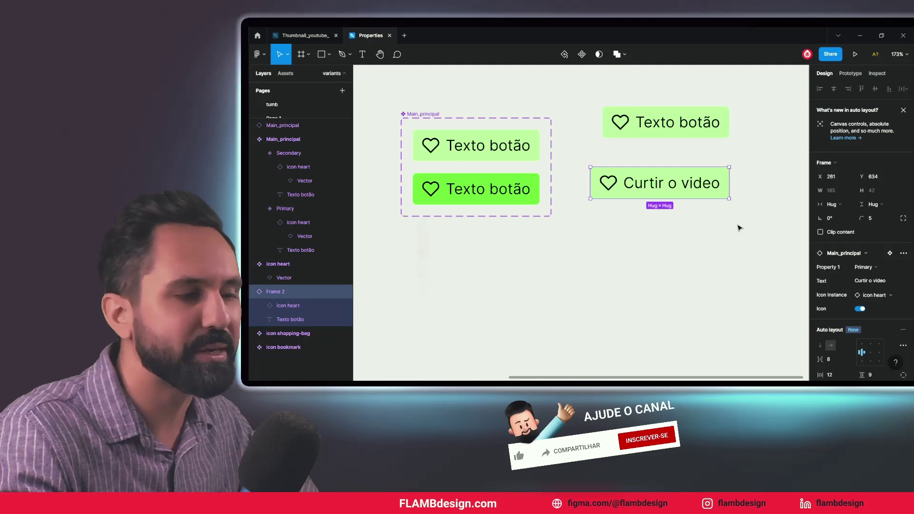
pyautogui.click(697, 135)
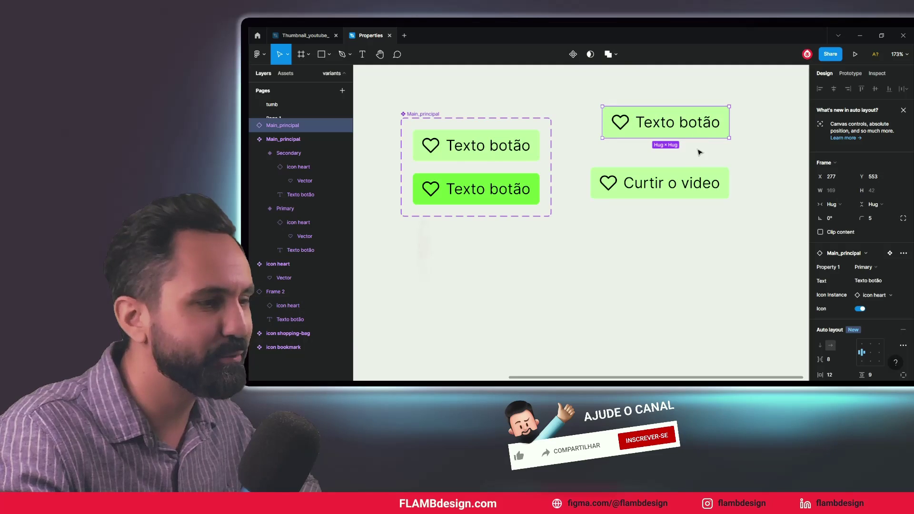